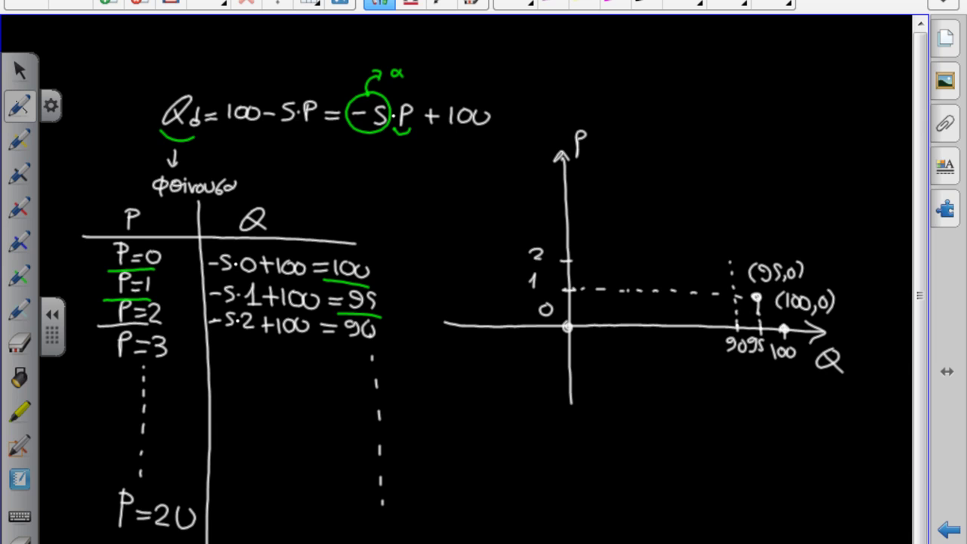
Step: Draw the dashed guide line from 2 on the P axis to the point above Q = 90 and mark that point
{"action": "left_click_drag", "start_coordinate": [649, 260], "coordinate": [662, 260]}
{"action": "left_click_drag", "start_coordinate": [676, 260], "coordinate": [715, 261]}
{"action": "left_click_drag", "start_coordinate": [722, 261], "coordinate": [728, 257]}
Step: Dot a trail of further points from the (90, 2) point diagonally up toward the P axis
{"action": "left_click", "coordinate": [714, 231]}
{"action": "left_click", "coordinate": [697, 218]}
{"action": "left_click", "coordinate": [687, 210]}
{"action": "left_click", "coordinate": [678, 197]}
{"action": "left_click", "coordinate": [664, 182]}
{"action": "left_click", "coordinate": [648, 168]}
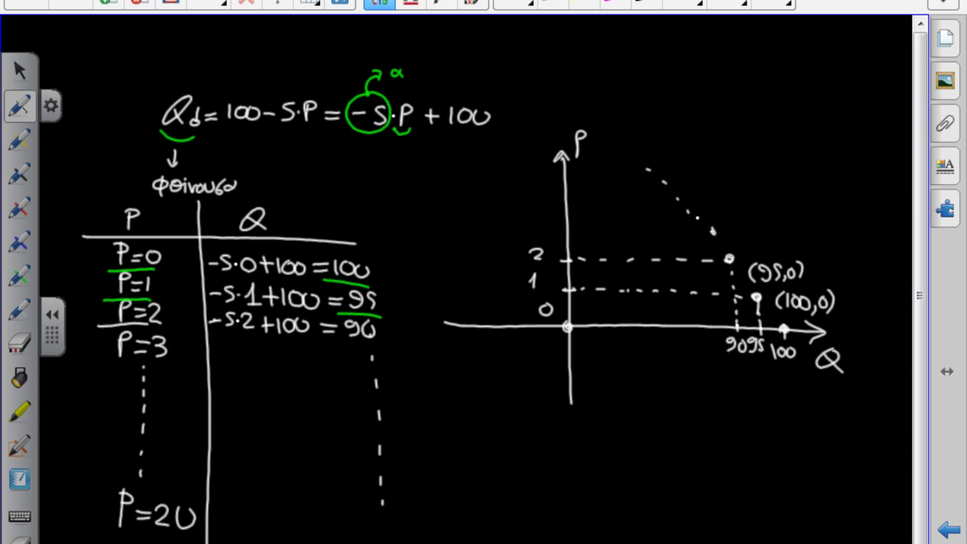
Step: Draw the demand line in green through the plotted points, extending beyond both axes
{"action": "left_click", "coordinate": [19, 276]}
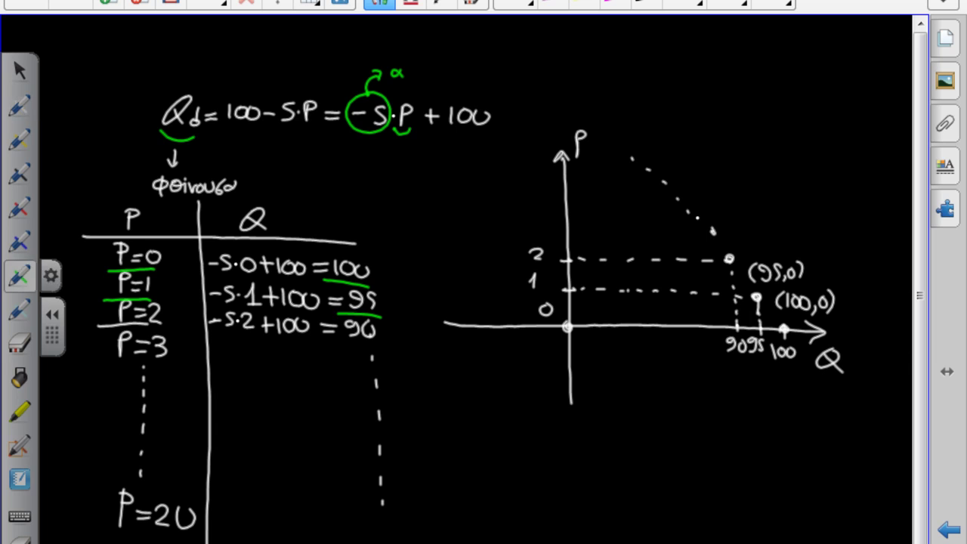
{"action": "mouse_move", "coordinate": [535, 73]}
{"action": "left_mouse_down"}
{"action": "mouse_move", "coordinate": [632, 148]}
{"action": "mouse_move", "coordinate": [789, 331]}
{"action": "mouse_move", "coordinate": [863, 440]}
{"action": "left_mouse_up"}
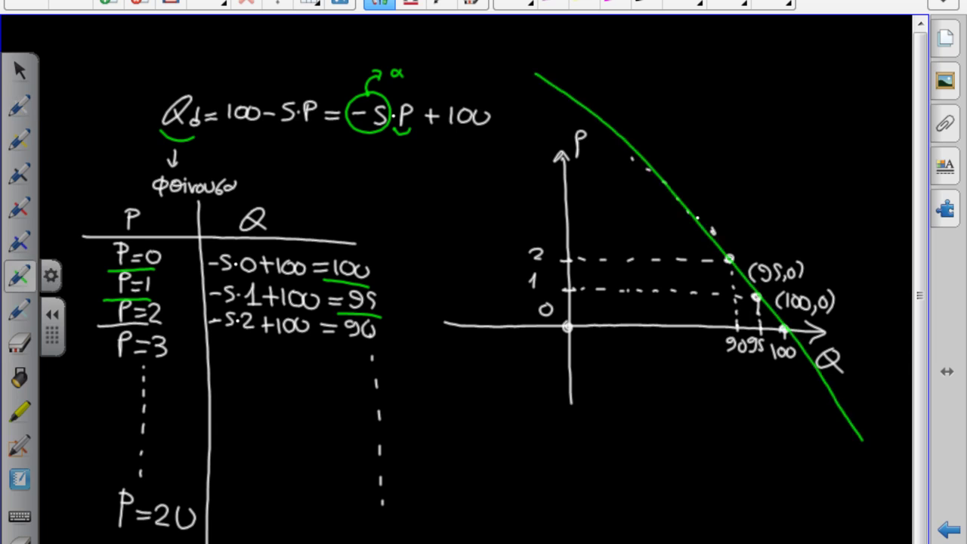
Step: Label the green line Qd=100-5P and draw a downward-sloping arrow alongside it
{"action": "mouse_move", "coordinate": [586, 60]}
{"action": "left_mouse_down"}
{"action": "mouse_move", "coordinate": [580, 75]}
{"action": "mouse_move", "coordinate": [607, 83]}
{"action": "mouse_move", "coordinate": [623, 72]}
{"action": "left_mouse_up"}
{"action": "mouse_move", "coordinate": [611, 81]}
{"action": "left_mouse_down"}
{"action": "mouse_move", "coordinate": [632, 81]}
{"action": "mouse_move", "coordinate": [639, 71]}
{"action": "left_mouse_up"}
{"action": "left_click_drag", "start_coordinate": [650, 69], "coordinate": [675, 84]}
{"action": "left_click_drag", "start_coordinate": [689, 69], "coordinate": [689, 85]}
{"action": "left_click_drag", "start_coordinate": [689, 66], "coordinate": [690, 74]}
{"action": "left_click_drag", "start_coordinate": [618, 89], "coordinate": [730, 187]}
{"action": "mouse_move", "coordinate": [710, 151]}
{"action": "left_mouse_down"}
{"action": "mouse_move", "coordinate": [745, 198]}
{"action": "mouse_move", "coordinate": [702, 185]}
{"action": "left_mouse_up"}
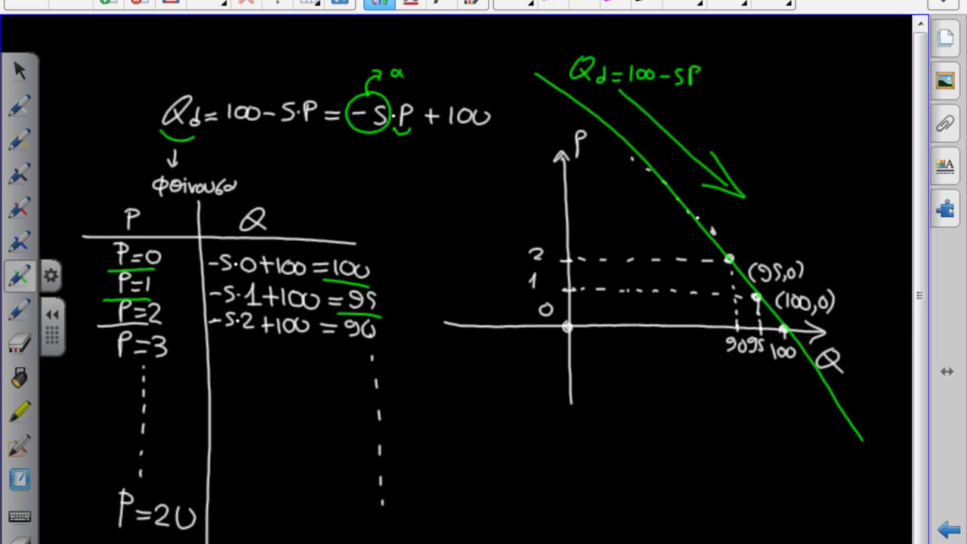
Step: Circle the slope symbol α above the equation in yellow and write <0 beside it
{"action": "left_click", "coordinate": [19, 140]}
{"action": "mouse_move", "coordinate": [368, 89]}
{"action": "left_mouse_down"}
{"action": "mouse_move", "coordinate": [384, 73]}
{"action": "mouse_move", "coordinate": [428, 63]}
{"action": "mouse_move", "coordinate": [456, 63]}
{"action": "mouse_move", "coordinate": [458, 81]}
{"action": "left_mouse_up"}
{"action": "mouse_move", "coordinate": [476, 63]}
{"action": "left_mouse_down"}
{"action": "mouse_move", "coordinate": [466, 81]}
{"action": "mouse_move", "coordinate": [476, 62]}
{"action": "left_mouse_up"}
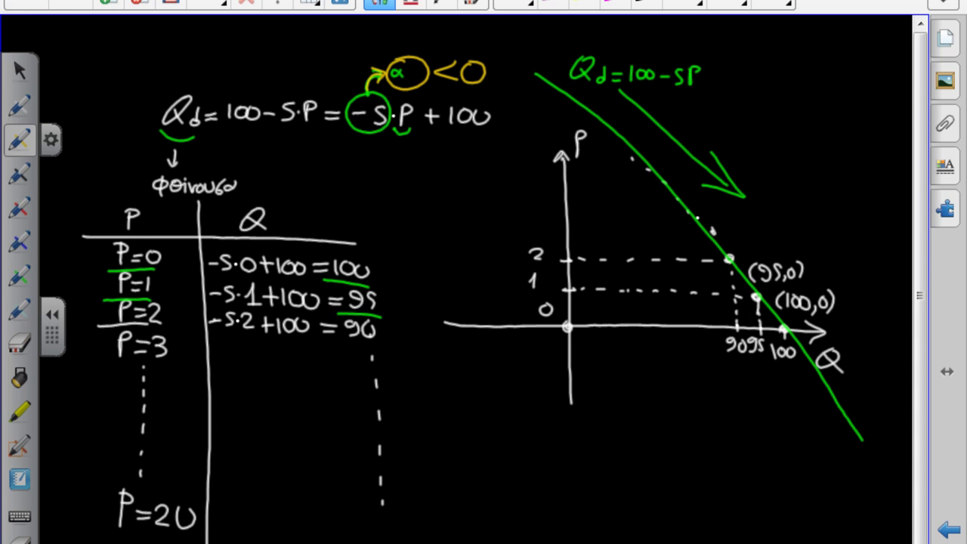
Step: Switch to the desktop, launch Microsoft Office Excel 2007 and collapse the floating pen toolbar
{"action": "key", "text": "super+d"}
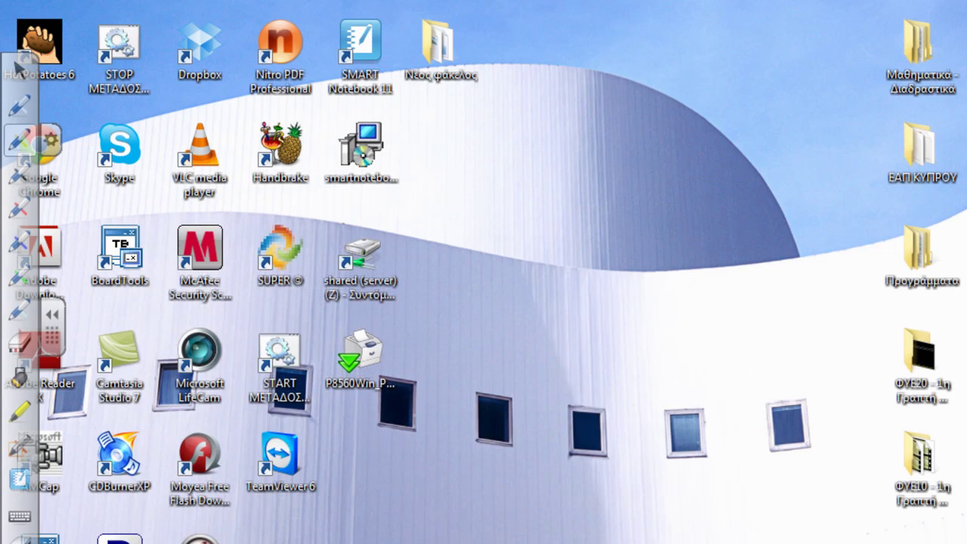
{"action": "left_click", "coordinate": [21, 72]}
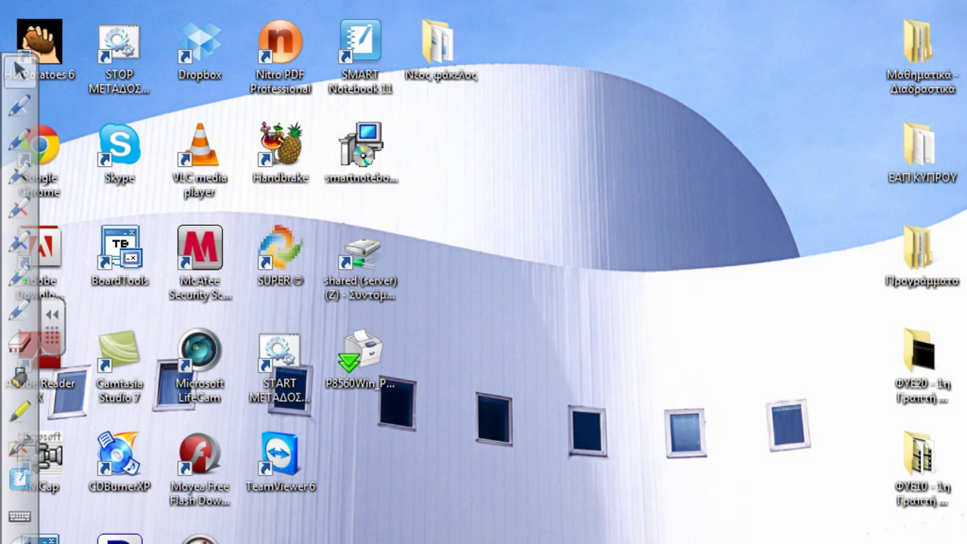
{"action": "key", "text": "super"}
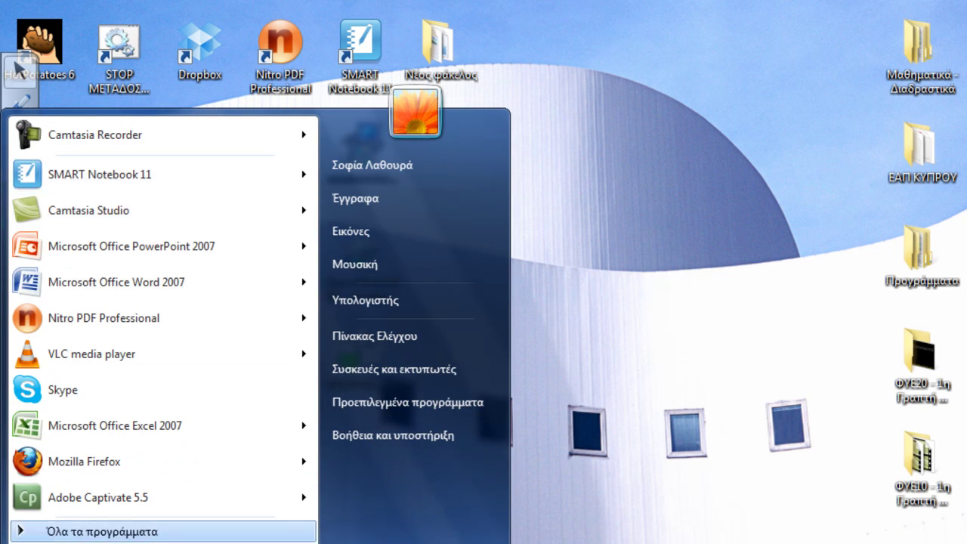
{"action": "left_click", "coordinate": [144, 532]}
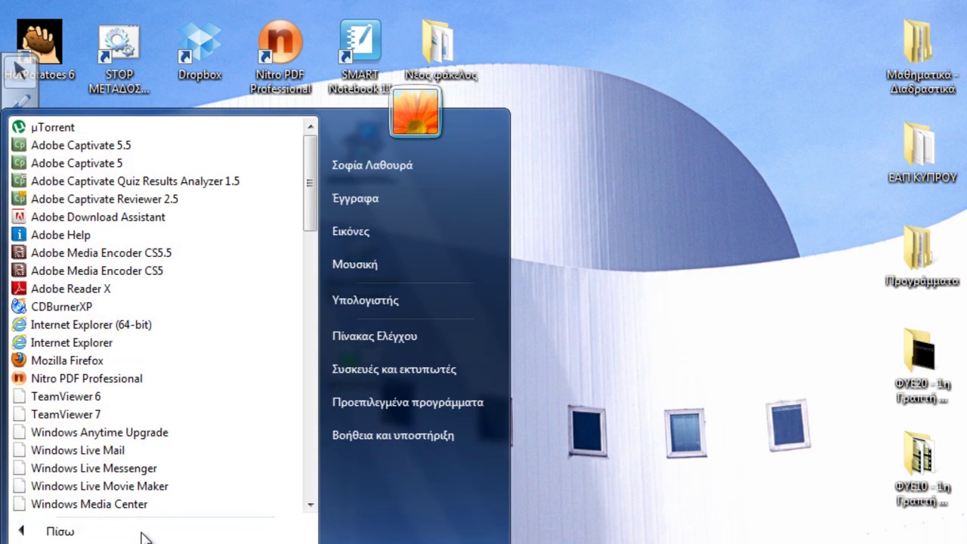
{"action": "left_click_drag", "start_coordinate": [310, 223], "coordinate": [283, 440]}
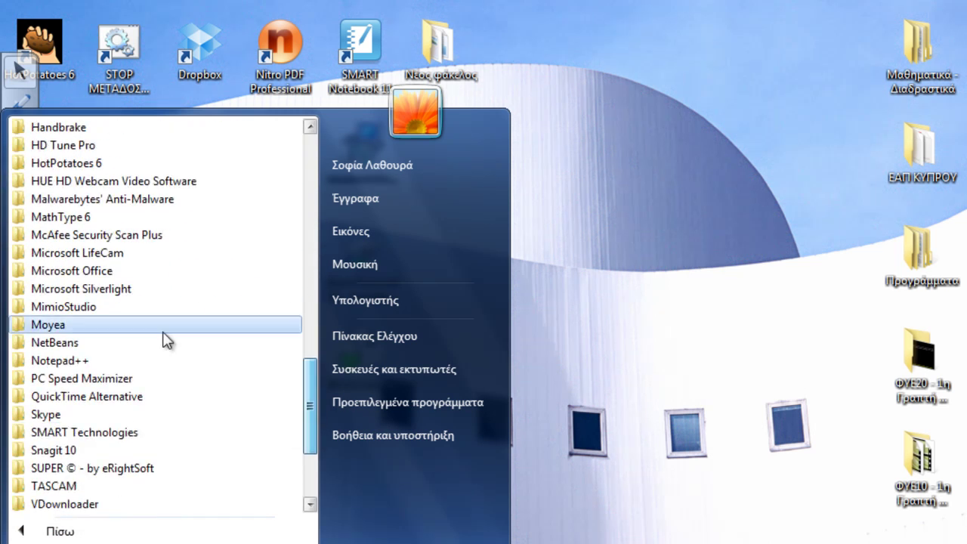
{"action": "left_click", "coordinate": [96, 271]}
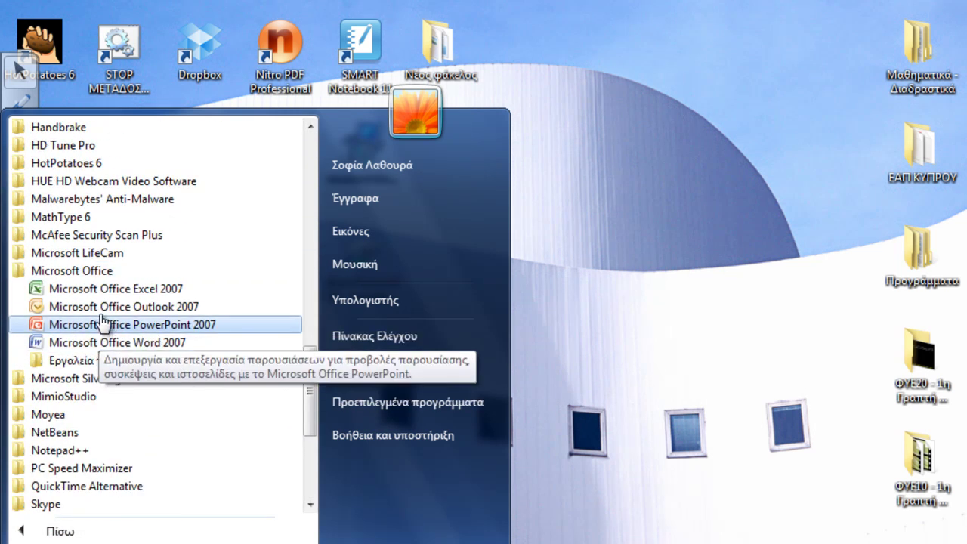
{"action": "left_click", "coordinate": [91, 294]}
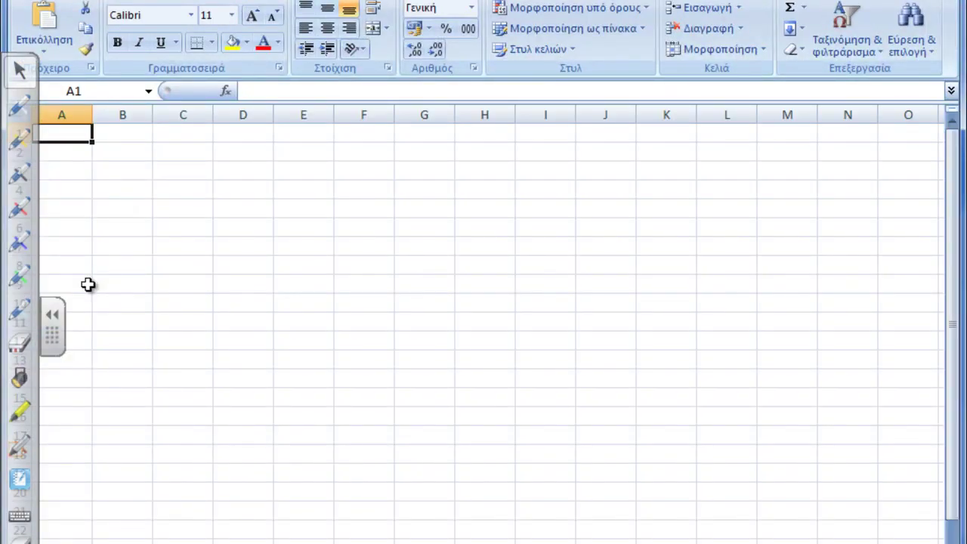
{"action": "left_click", "coordinate": [48, 329]}
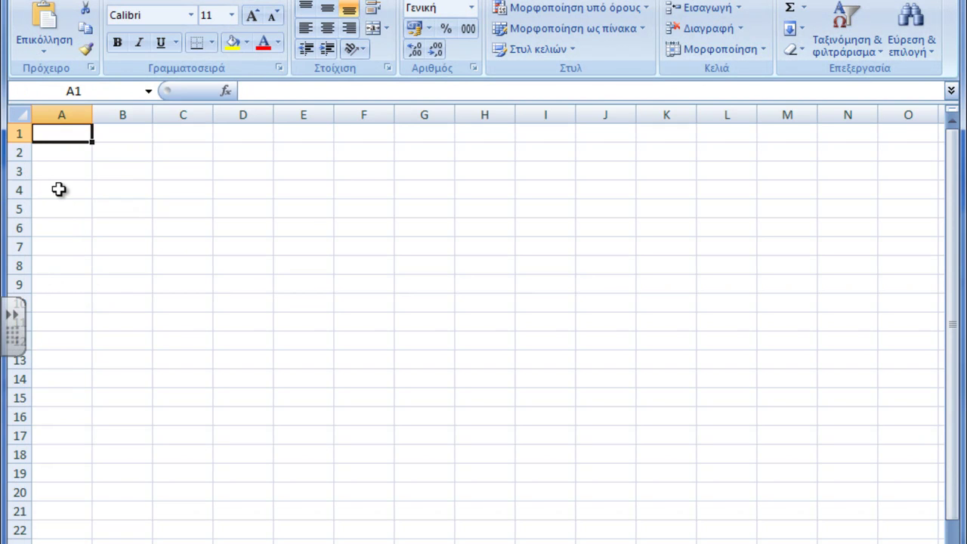
Step: Enter the column headers P in A4 and Qd in B4
{"action": "left_click", "coordinate": [60, 190]}
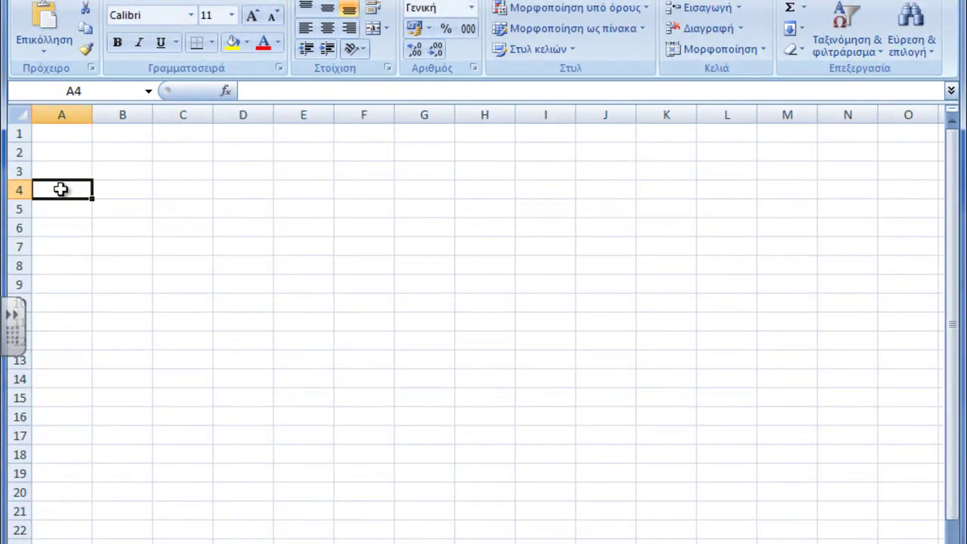
{"action": "type", "text": "P"}
{"action": "key", "text": "Tab"}
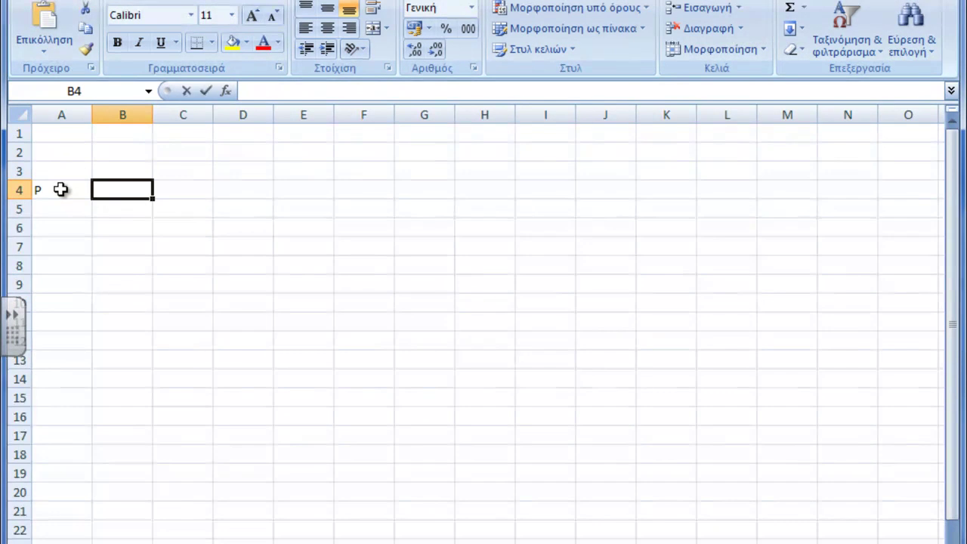
{"action": "type", "text": "Qd"}
Step: Enter the first price values 0, 1 and 2 in cells A5 to A7
{"action": "left_click", "coordinate": [57, 212]}
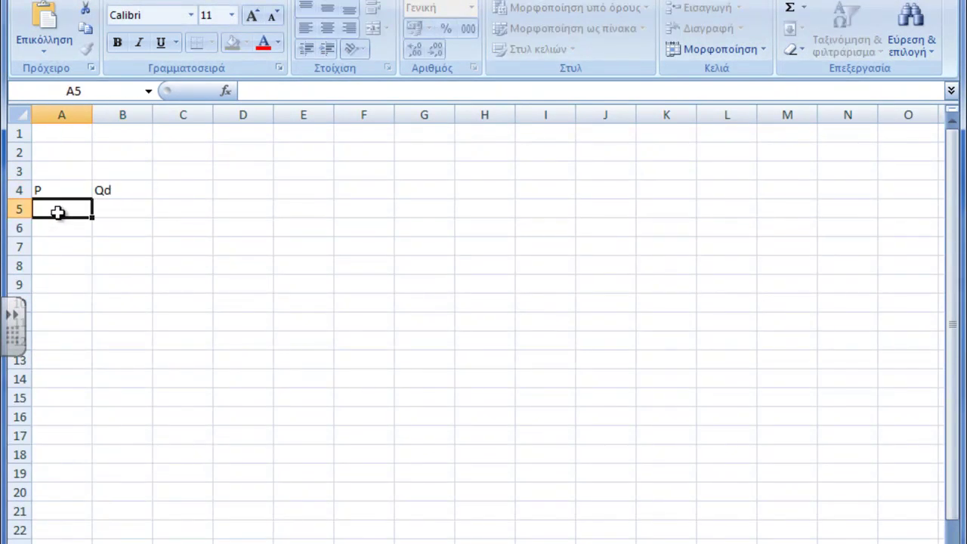
{"action": "type", "text": "0"}
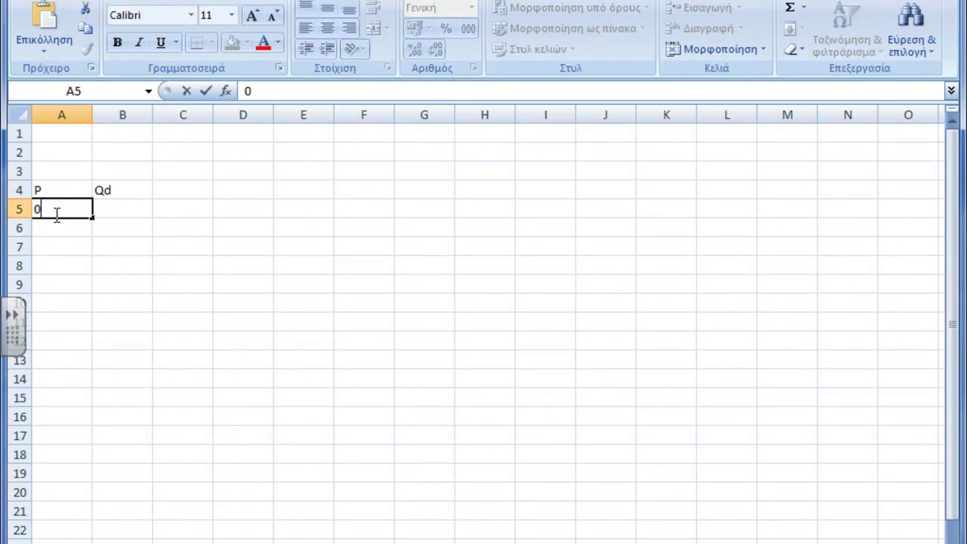
{"action": "key", "text": "Return"}
{"action": "type", "text": "1"}
{"action": "key", "text": "Return"}
{"action": "type", "text": "2"}
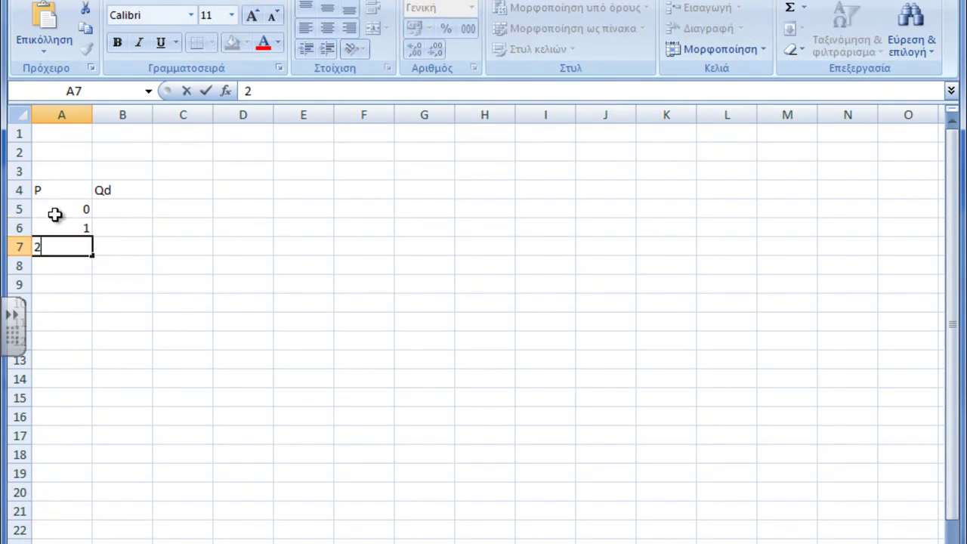
{"action": "key", "text": "Return"}
{"action": "type", "text": "3"}
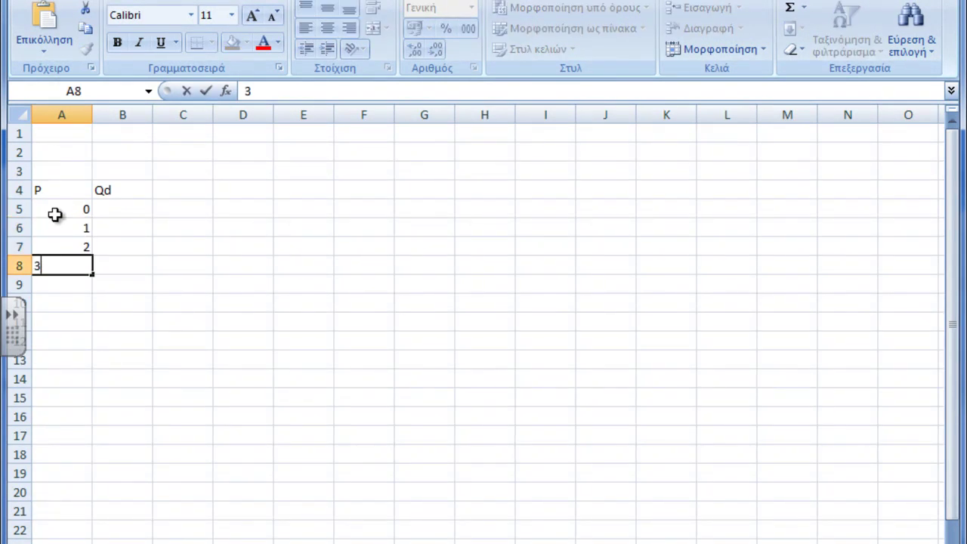
{"action": "type", "text": "4"}
{"action": "key", "text": "Return"}
{"action": "type", "text": "5"}
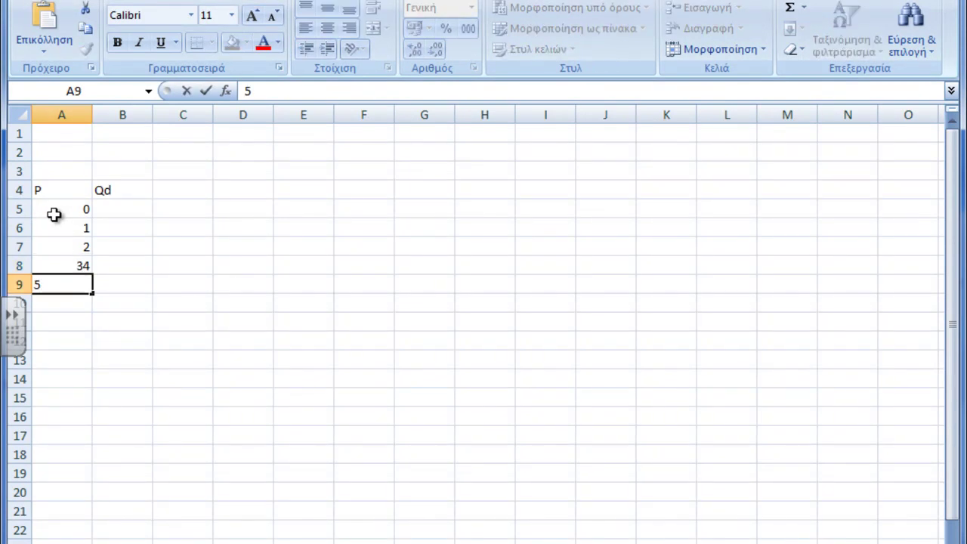
Step: Set cells A8, A9 and A10 to 3, 4 and 5
{"action": "left_click", "coordinate": [70, 266]}
{"action": "type", "text": "3"}
{"action": "key", "text": "Return"}
{"action": "type", "text": "4"}
{"action": "key", "text": "Return"}
{"action": "type", "text": "5"}
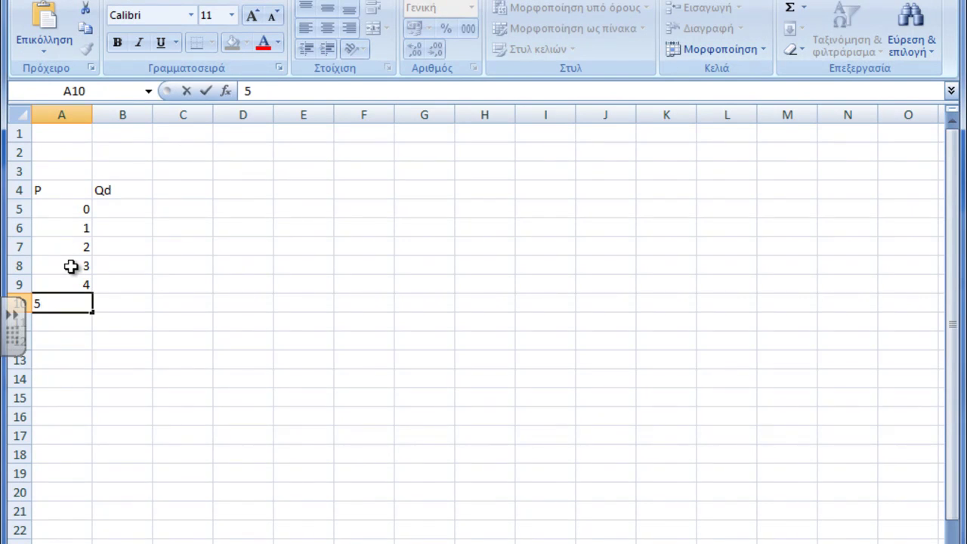
Step: Switch to the SMART Notebook exercise page to check the price range and step required in part A, and return to Excel
{"action": "key", "text": "alt+Tab"}
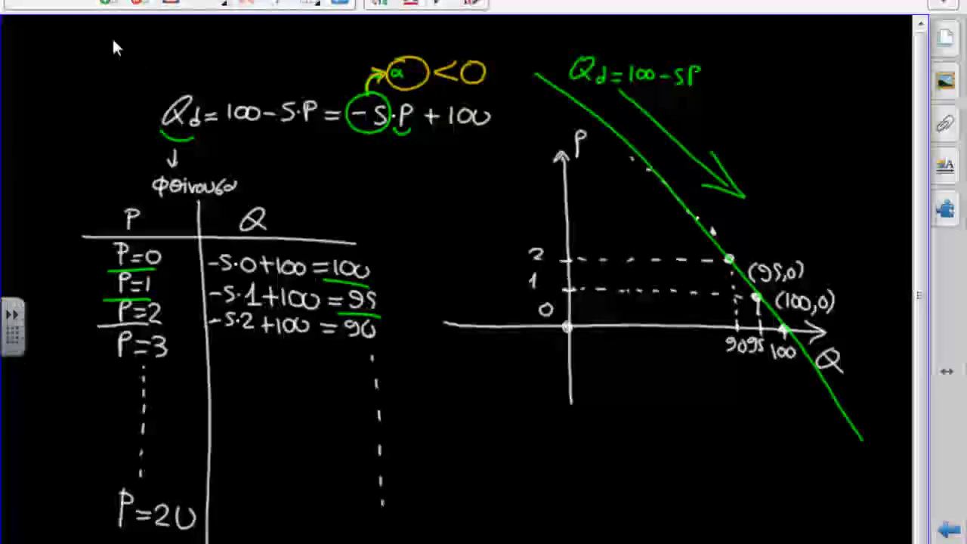
{"action": "key", "text": "Page_Up"}
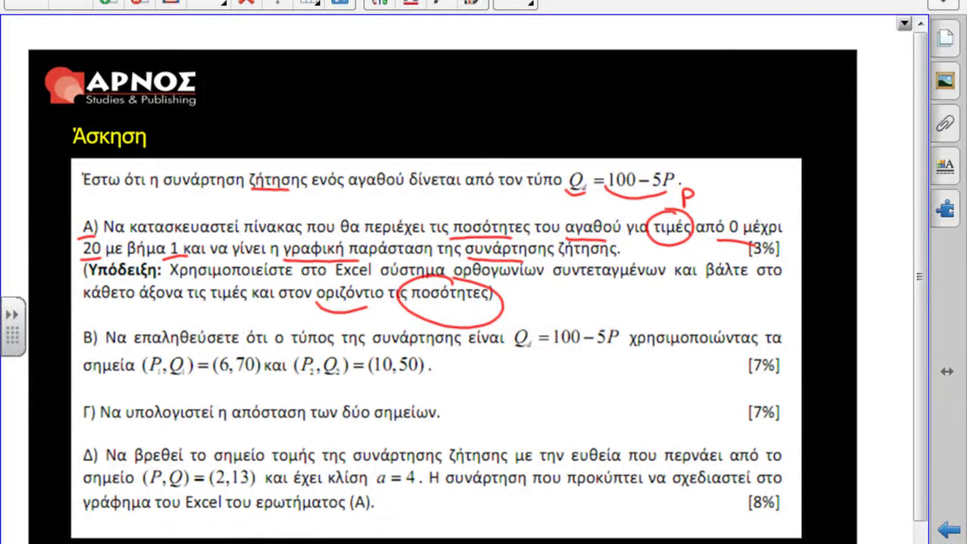
{"action": "key", "text": "alt+Tab"}
Step: Extend the price series in A5:A10 down to cell A25 so it ends at 20
{"action": "left_click", "coordinate": [86, 336]}
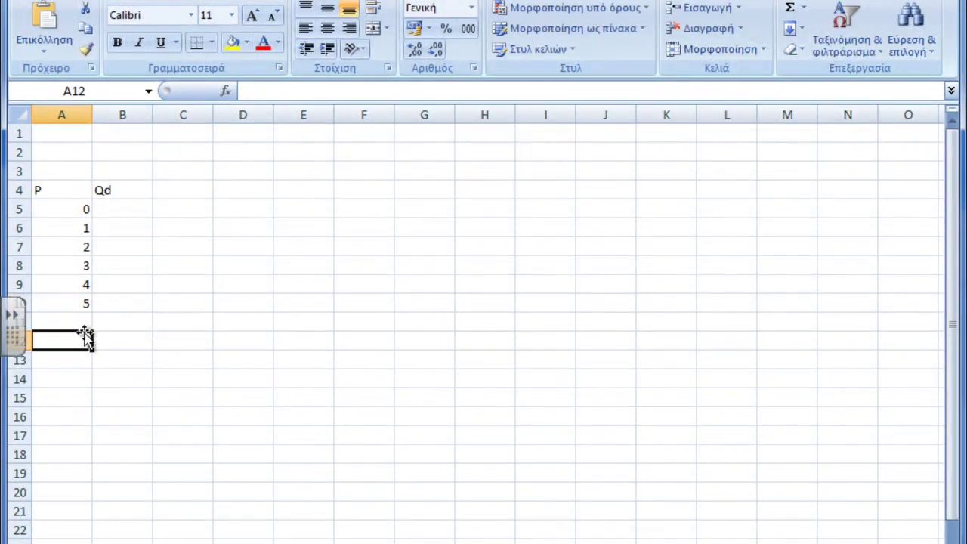
{"action": "left_click", "coordinate": [77, 209]}
{"action": "left_click_drag", "start_coordinate": [77, 209], "coordinate": [75, 242]}
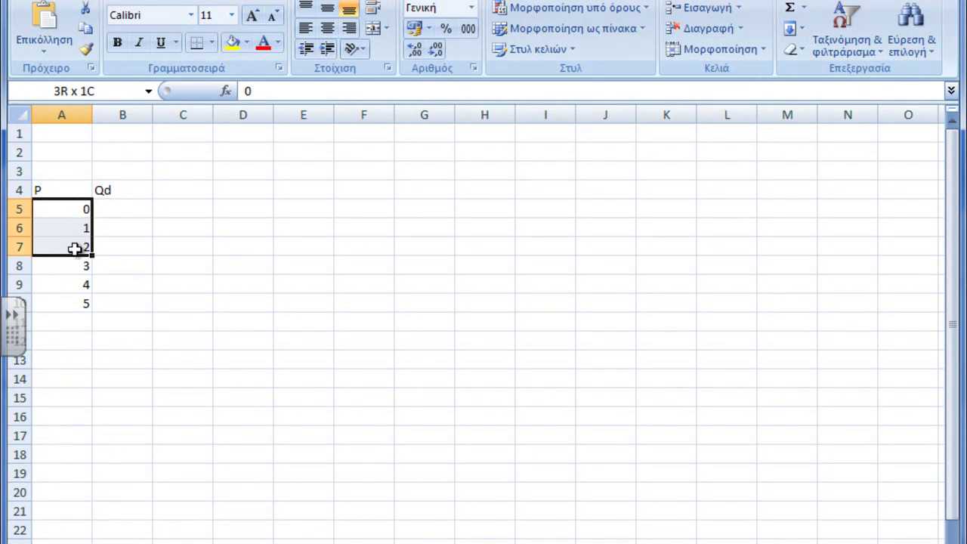
{"action": "left_click_drag", "start_coordinate": [76, 249], "coordinate": [72, 305]}
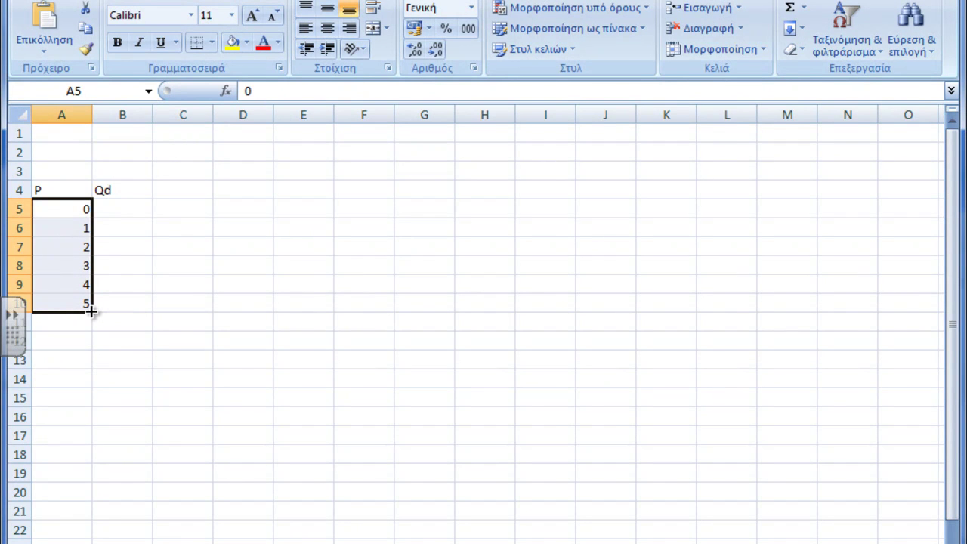
{"action": "left_click_drag", "start_coordinate": [90, 310], "coordinate": [74, 522]}
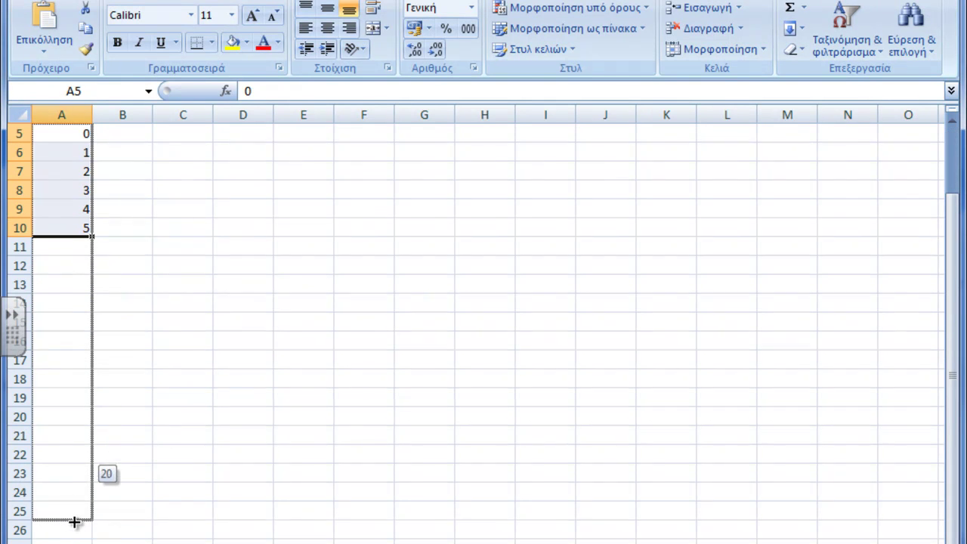
{"action": "left_click_drag", "start_coordinate": [74, 521], "coordinate": [76, 522]}
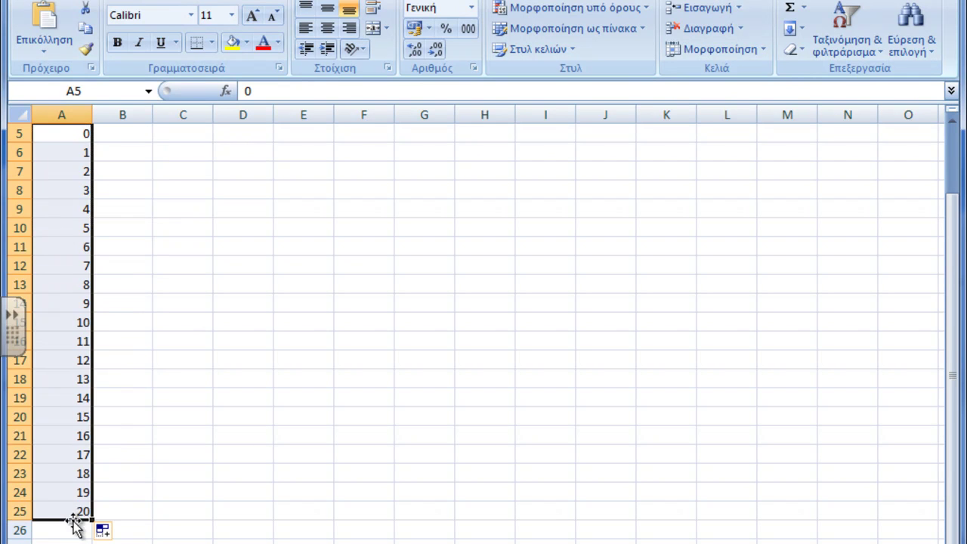
Step: Check the demand function on the exercise page and enter the formula =100-5*A5 in cell B5
{"action": "left_click", "coordinate": [123, 151]}
{"action": "scroll", "coordinate": [121, 155], "scroll_direction": "up", "scroll_amount": 1}
{"action": "scroll", "coordinate": [119, 162], "scroll_direction": "up", "scroll_amount": 1}
{"action": "left_click", "coordinate": [117, 215]}
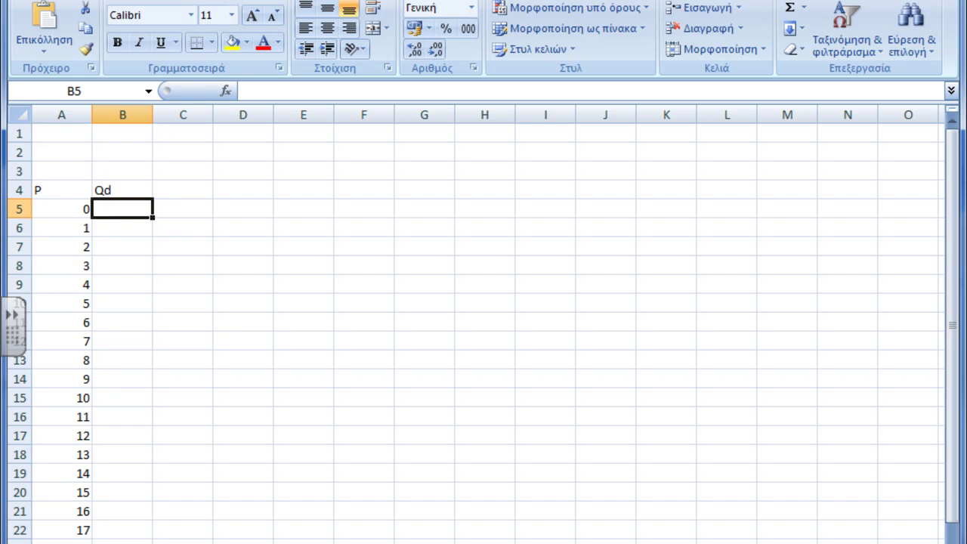
{"action": "key", "text": "alt+Tab"}
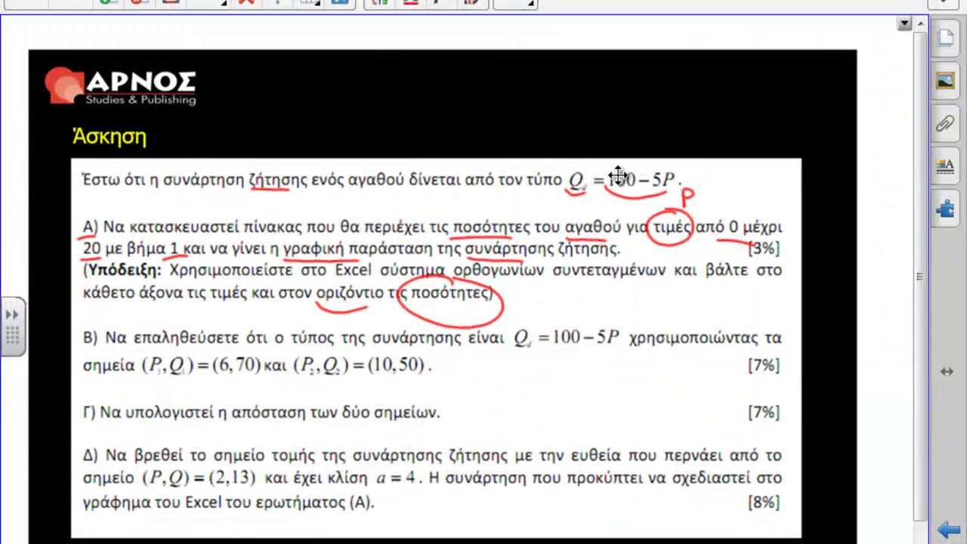
{"action": "key", "text": "alt+Tab"}
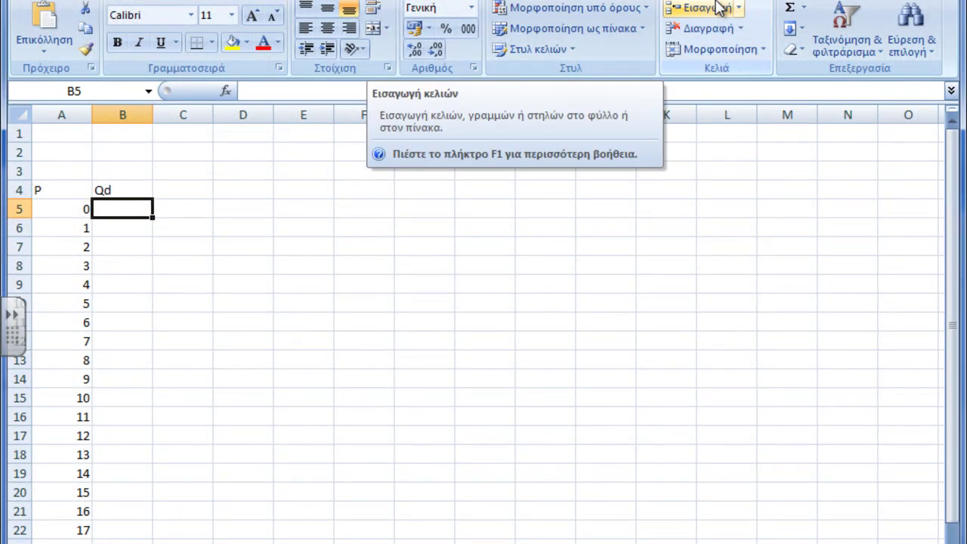
{"action": "type", "text": "=1"}
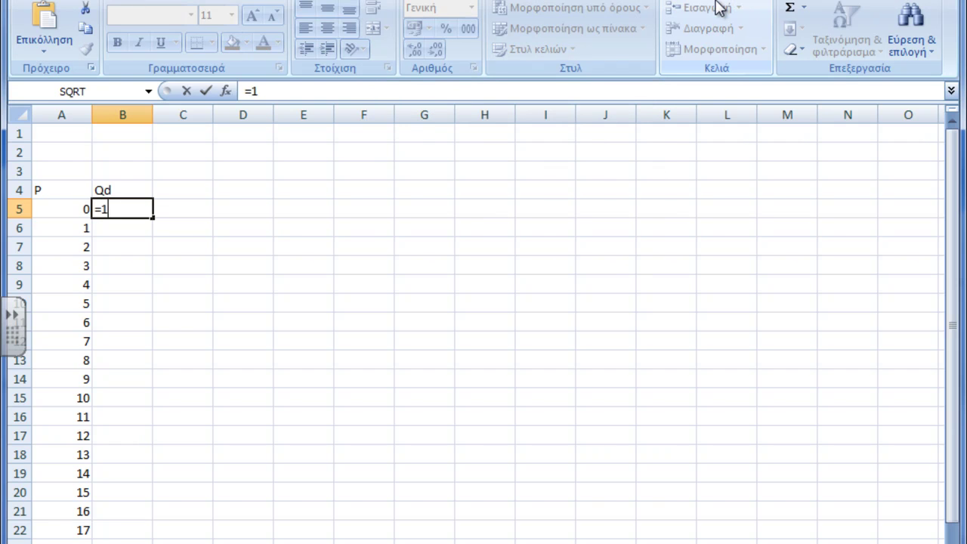
{"action": "type", "text": "00-5*"}
{"action": "left_click", "coordinate": [73, 210]}
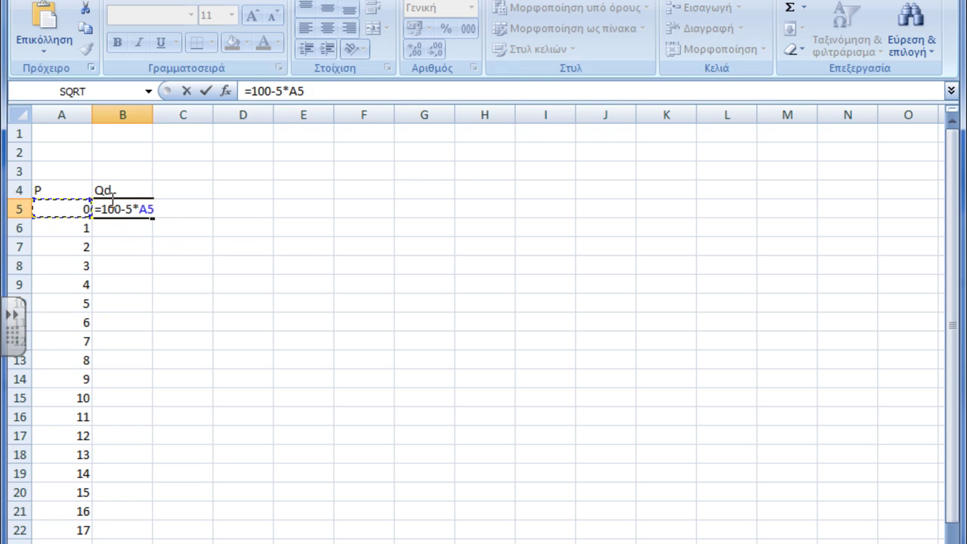
{"action": "key", "text": "Return"}
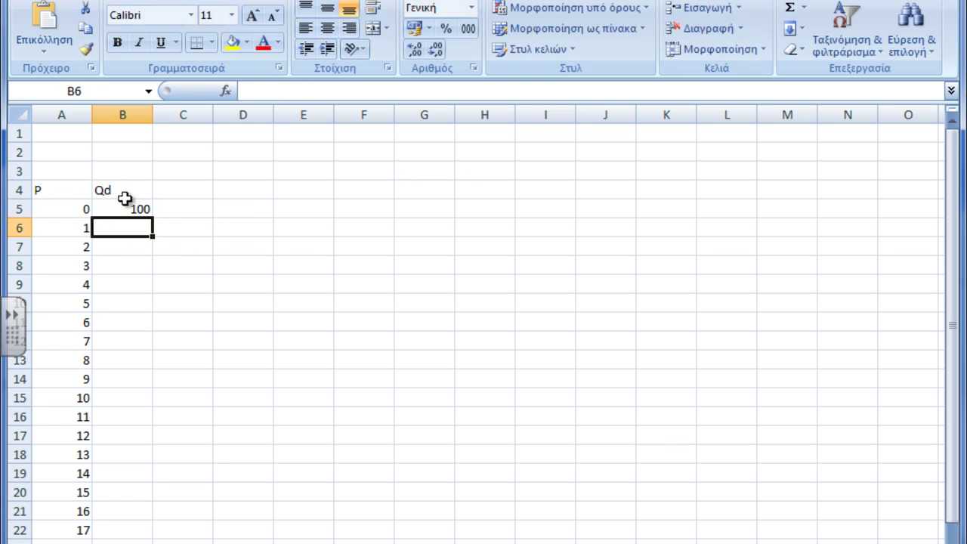
Step: Copy the demand formula in cell B5 down column B to row 25
{"action": "left_click", "coordinate": [140, 210]}
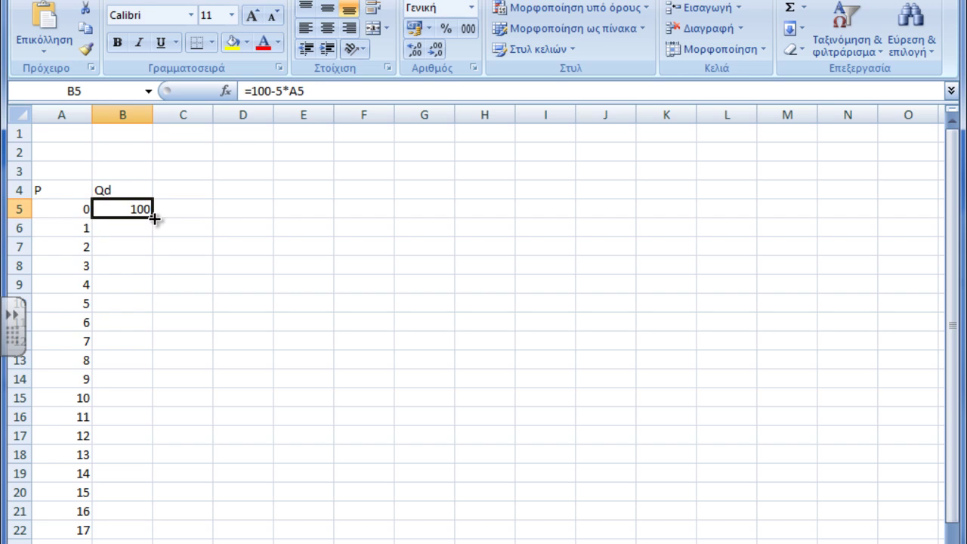
{"action": "left_click_drag", "start_coordinate": [154, 218], "coordinate": [136, 529]}
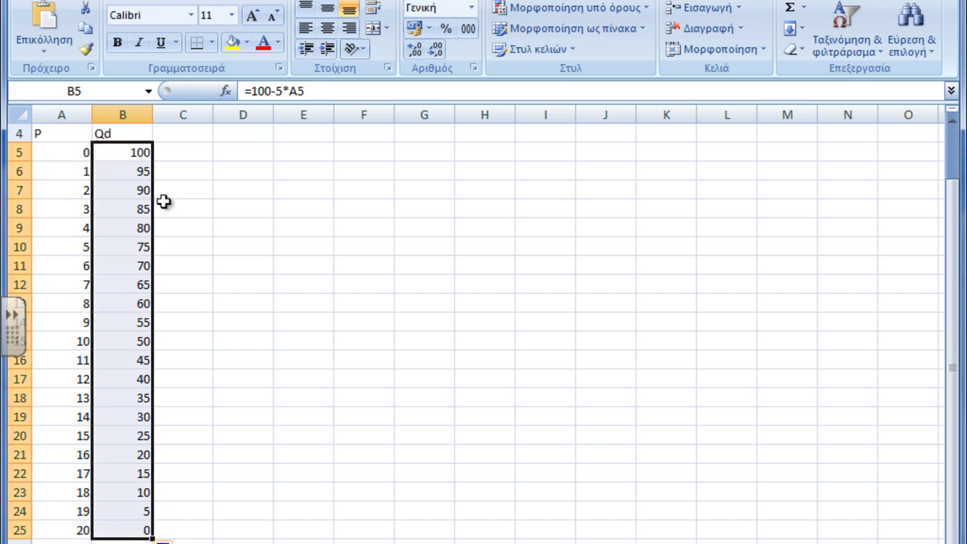
{"action": "left_click", "coordinate": [190, 183]}
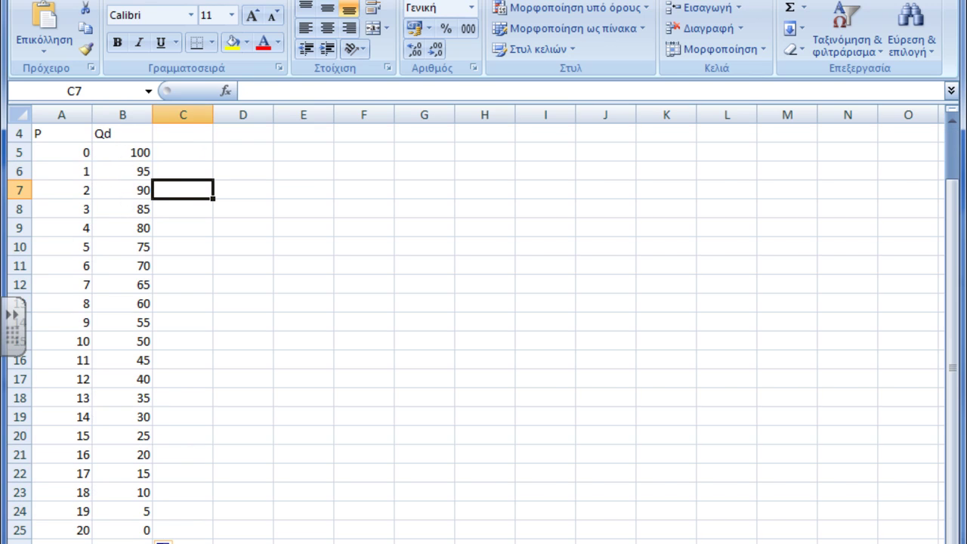
Step: Switch to SMART Notebook to review the exercise page and the handwritten P and Q table with its graph, and return to Excel
{"action": "key", "text": "alt+Tab"}
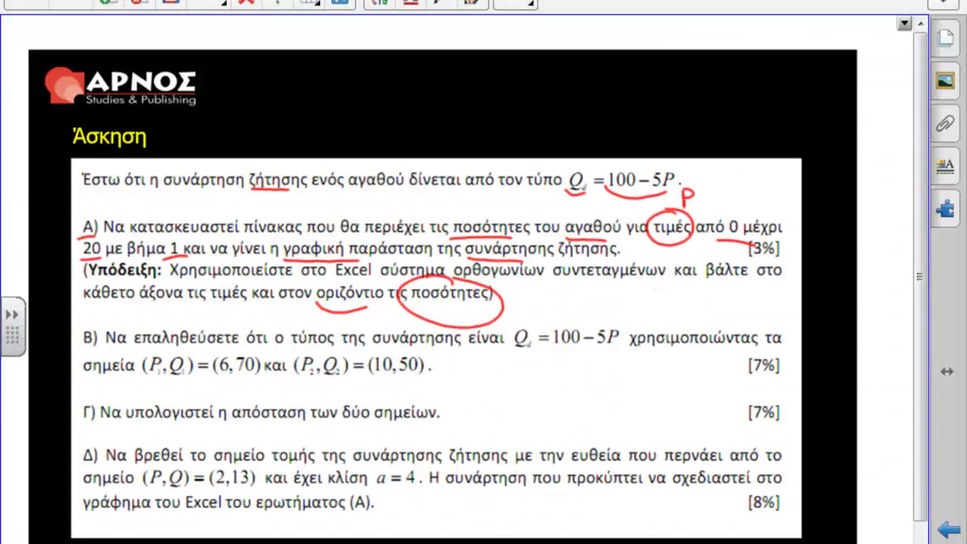
{"action": "left_click", "coordinate": [69, 3]}
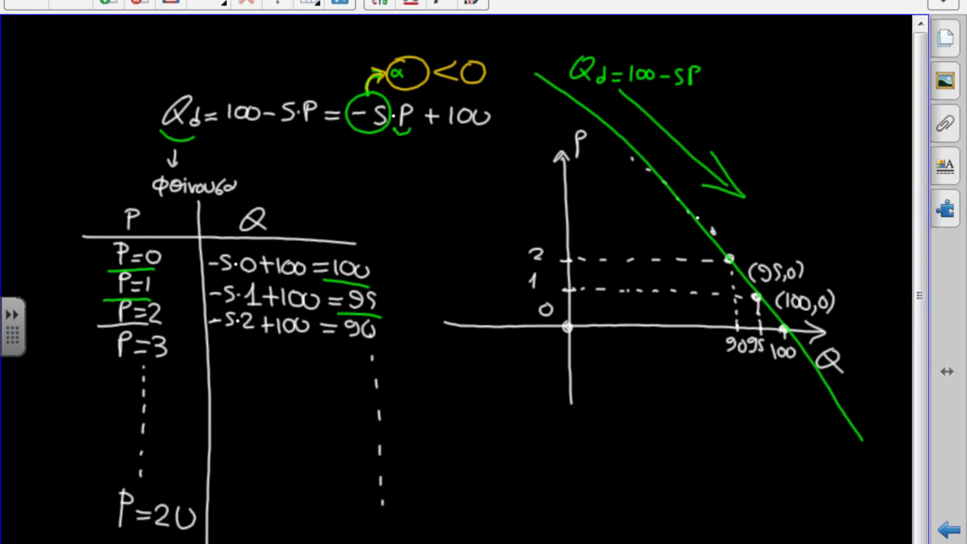
{"action": "key", "text": "alt+Tab"}
Step: Centre the contents of the whole table, A4:B25
{"action": "left_click_drag", "start_coordinate": [61, 140], "coordinate": [134, 529]}
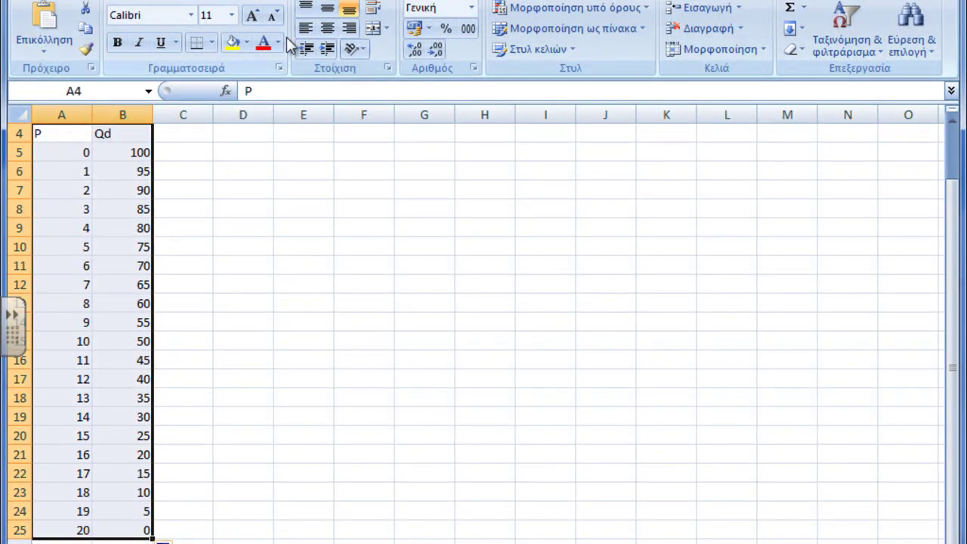
{"action": "left_click", "coordinate": [327, 28]}
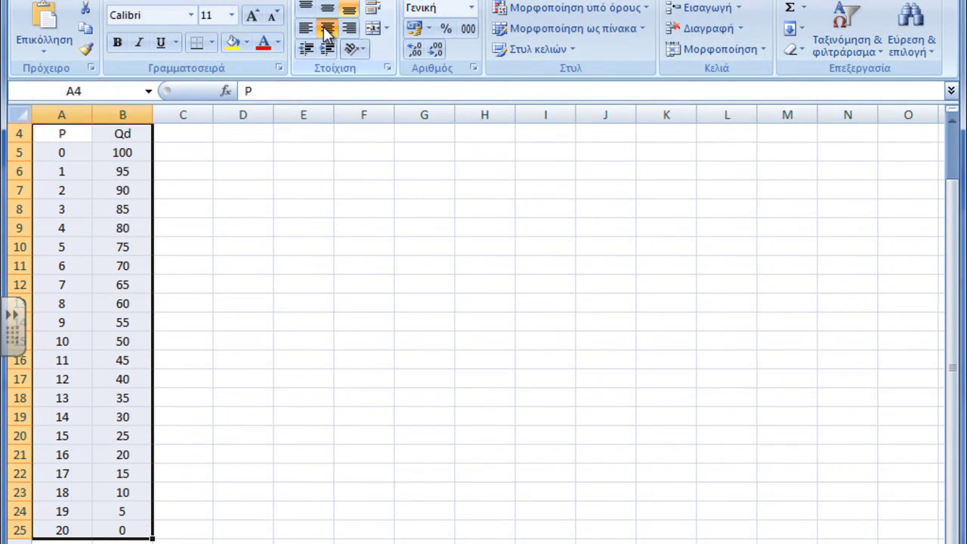
Step: Make the P and Qd headers in cells A4 and B4 bold
{"action": "left_click", "coordinate": [218, 183]}
{"action": "left_click", "coordinate": [72, 134]}
{"action": "left_click_drag", "start_coordinate": [72, 134], "coordinate": [113, 134]}
{"action": "left_click", "coordinate": [118, 43]}
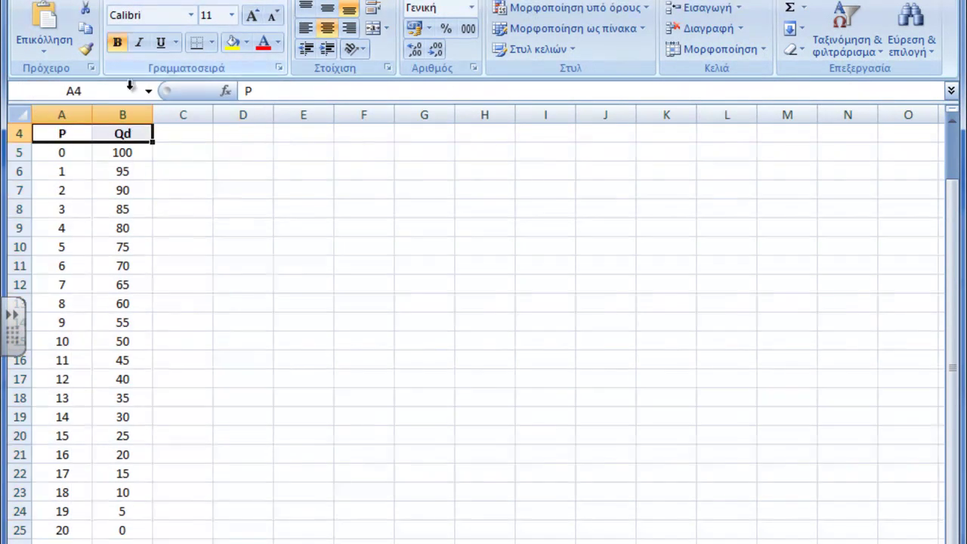
{"action": "left_click", "coordinate": [310, 272]}
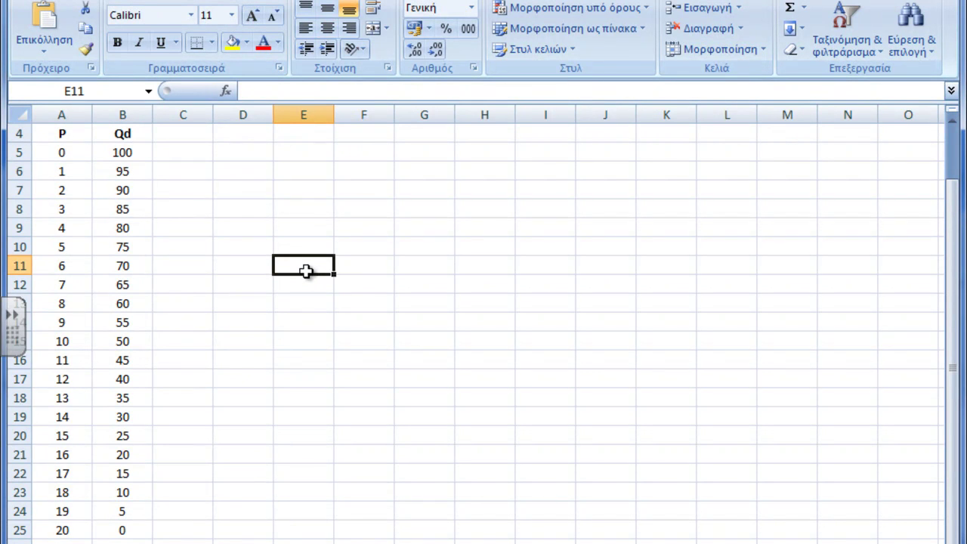
Step: Consult the SMART Notebook pages about the required demand graph and return to Excel
{"action": "left_click", "coordinate": [328, 540]}
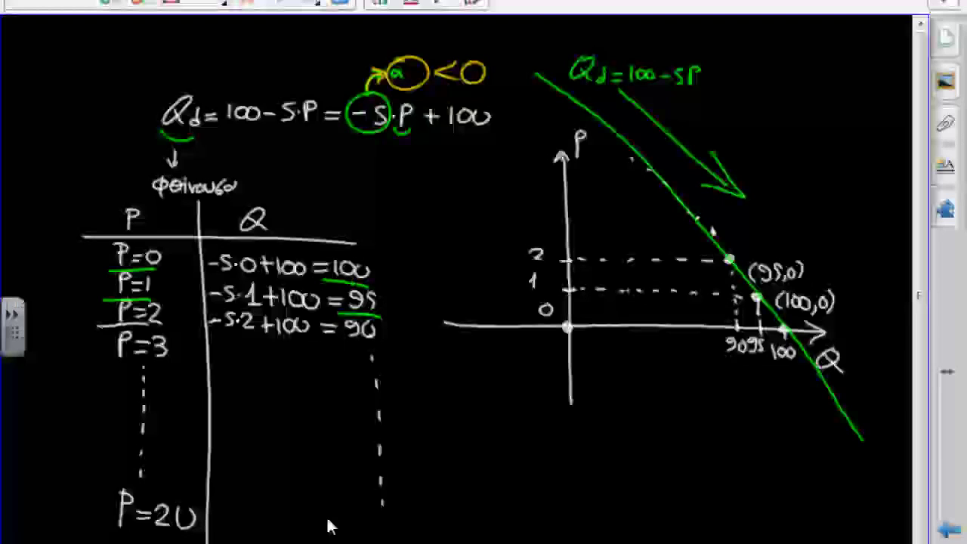
{"action": "left_click", "coordinate": [34, 10]}
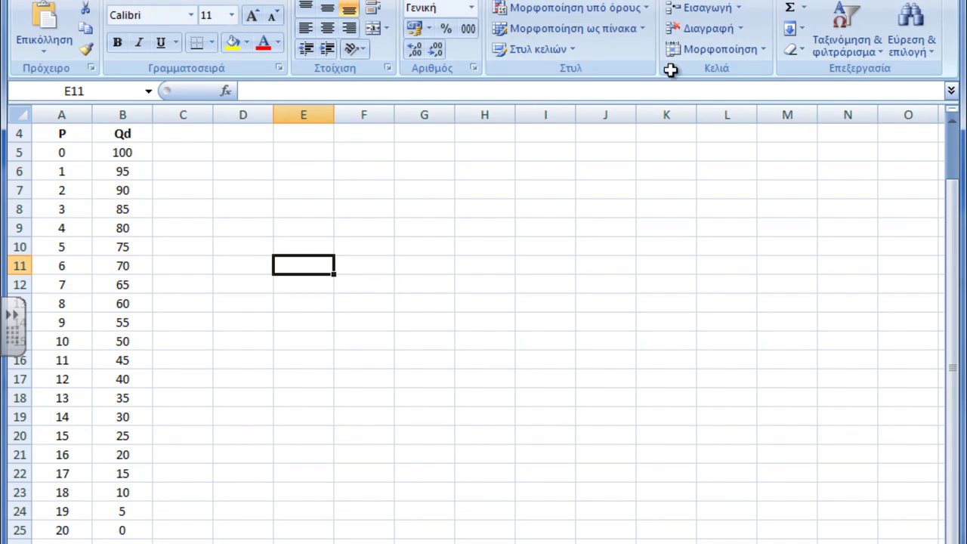
{"action": "left_click", "coordinate": [158, 2]}
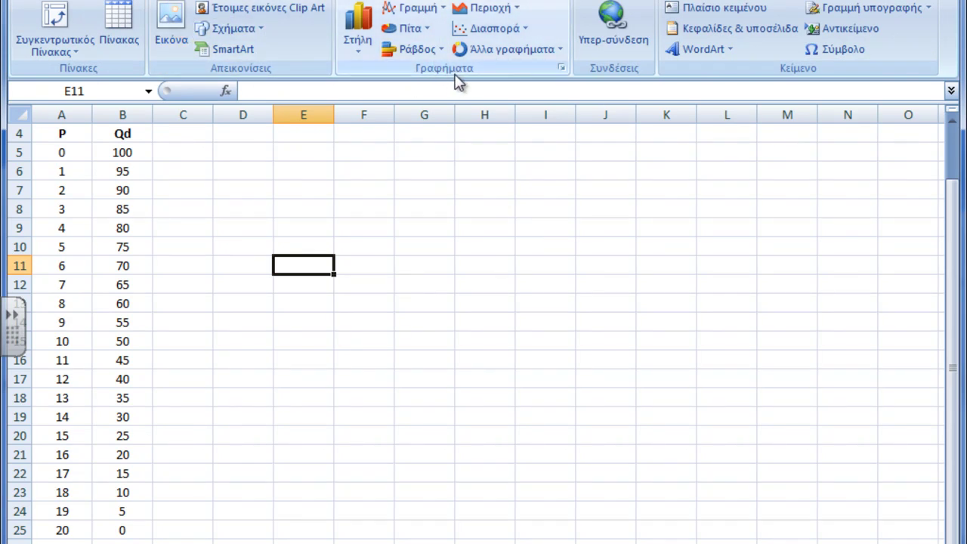
{"action": "left_click", "coordinate": [525, 31]}
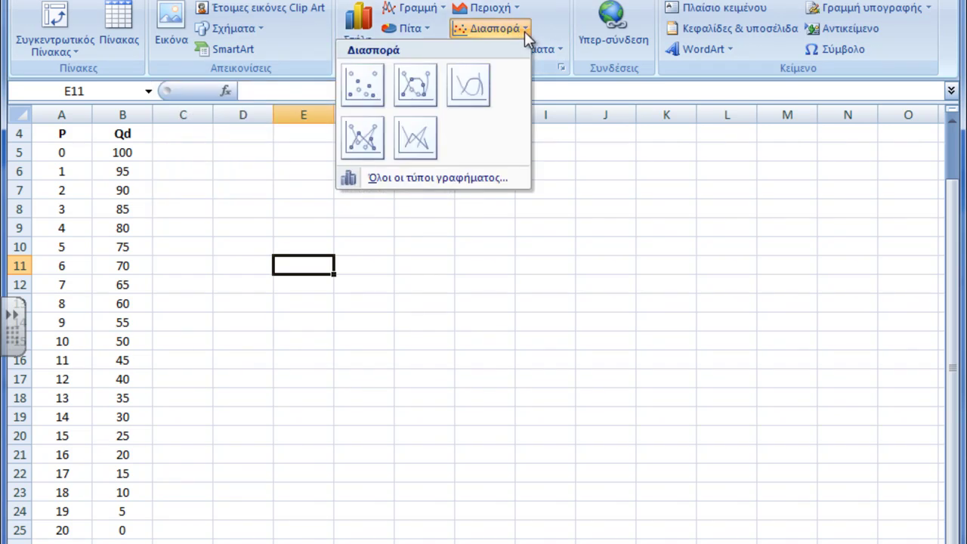
{"action": "left_click", "coordinate": [368, 136]}
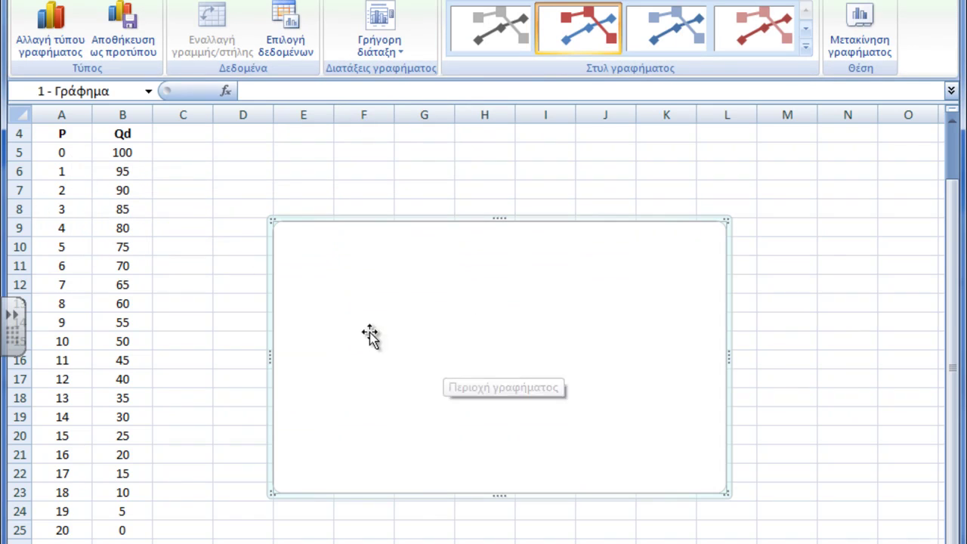
{"action": "key", "text": "Delete"}
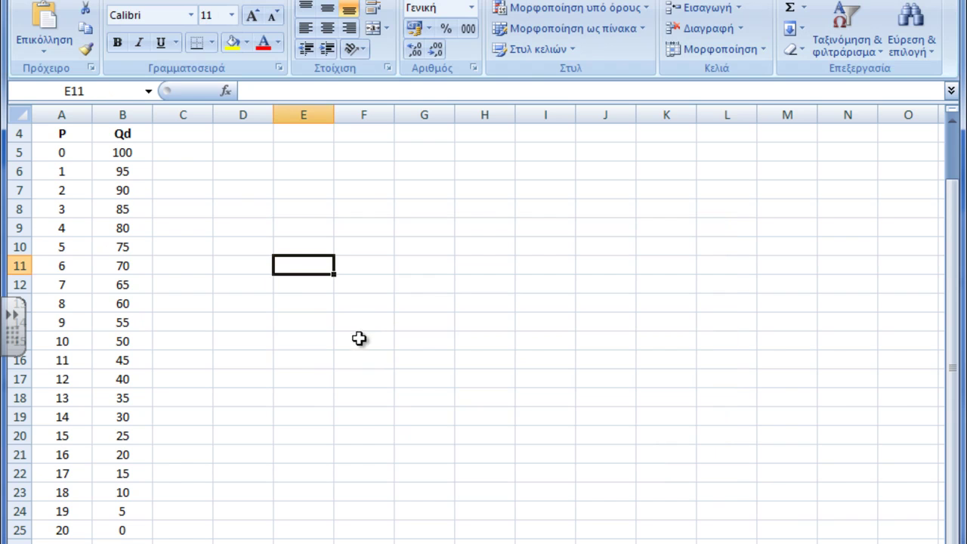
Step: Insert a scatter chart with straight lines and markers from A5:B25, and place it enlarged beside the table
{"action": "left_click", "coordinate": [56, 153]}
{"action": "left_click_drag", "start_coordinate": [57, 153], "coordinate": [99, 531]}
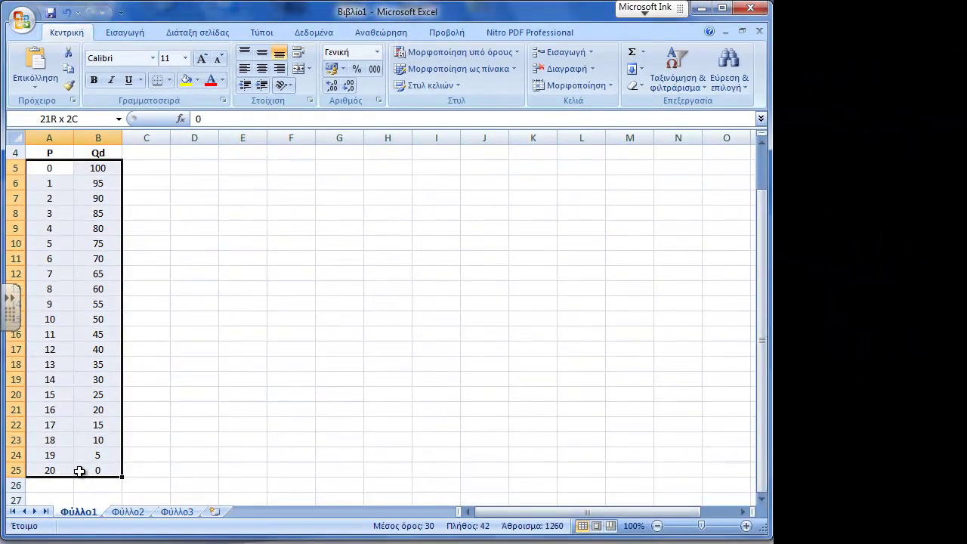
{"action": "left_click_drag", "start_coordinate": [80, 471], "coordinate": [79, 470]}
{"action": "left_click", "coordinate": [132, 36]}
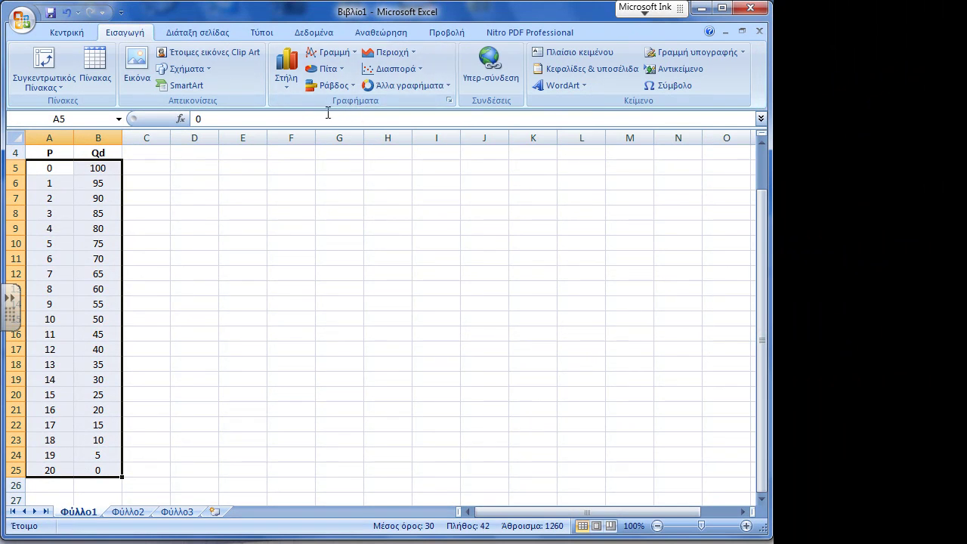
{"action": "left_click", "coordinate": [417, 79]}
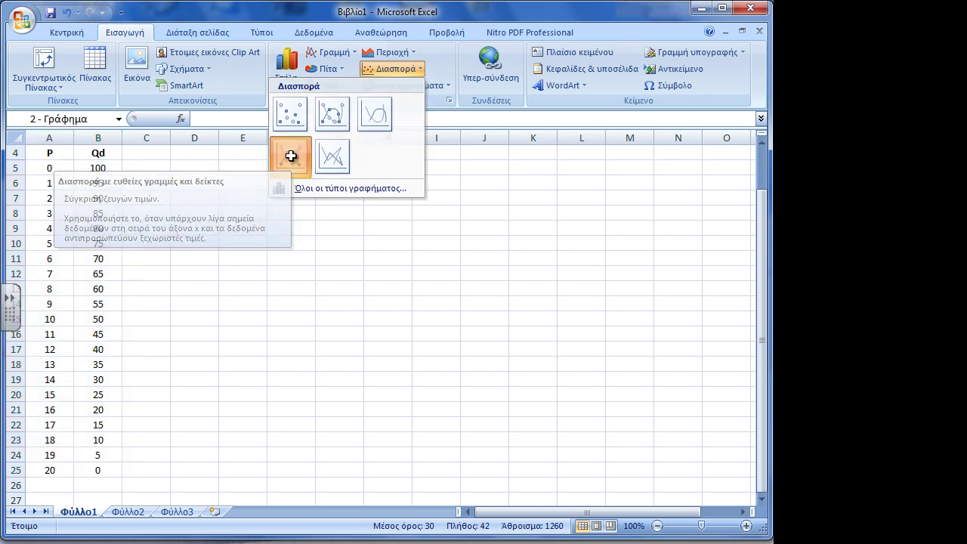
{"action": "left_click", "coordinate": [290, 157]}
{"action": "left_click_drag", "start_coordinate": [529, 277], "coordinate": [555, 259]}
{"action": "left_click_drag", "start_coordinate": [606, 424], "coordinate": [659, 457]}
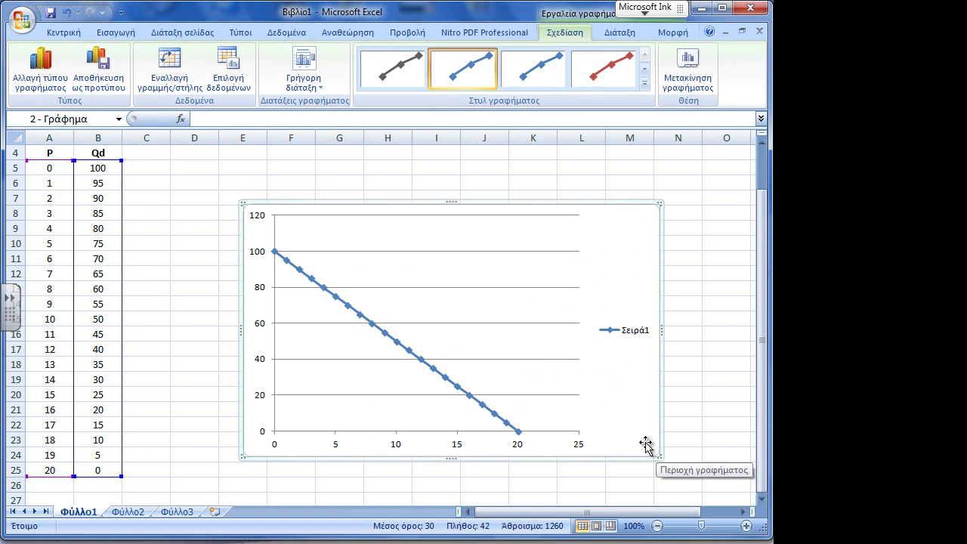
Step: Open the chart's data source for editing and name its only series Qd
{"action": "right_click", "coordinate": [622, 263]}
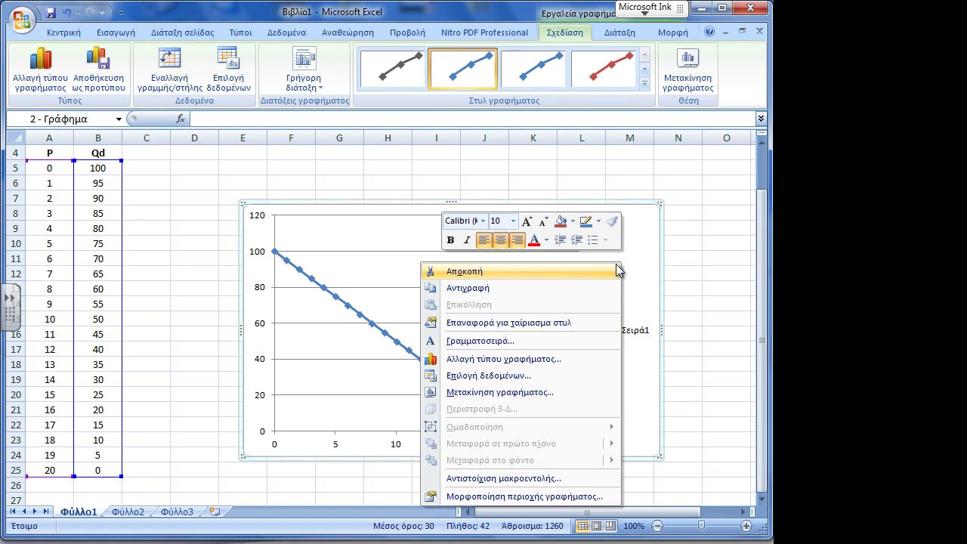
{"action": "left_click", "coordinate": [490, 375]}
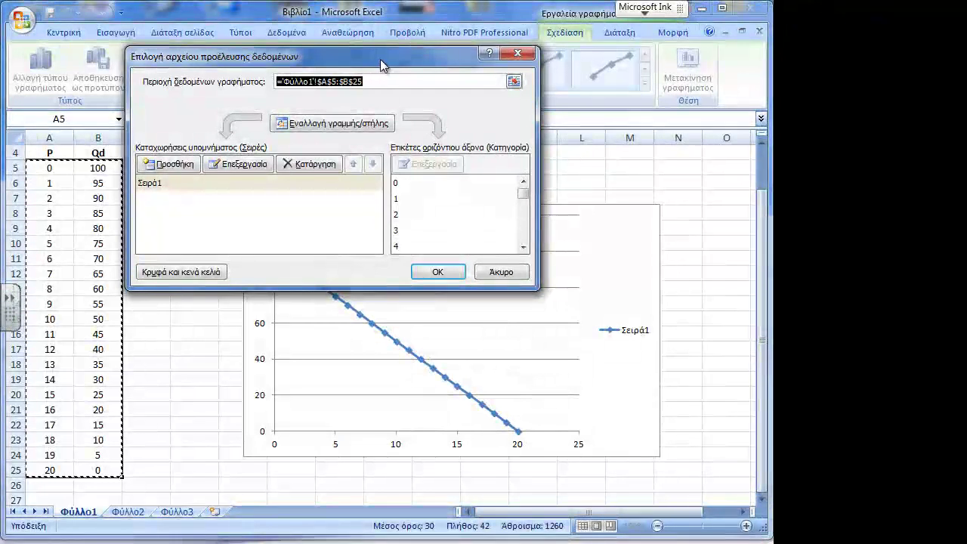
{"action": "left_click_drag", "start_coordinate": [380, 59], "coordinate": [457, 75]}
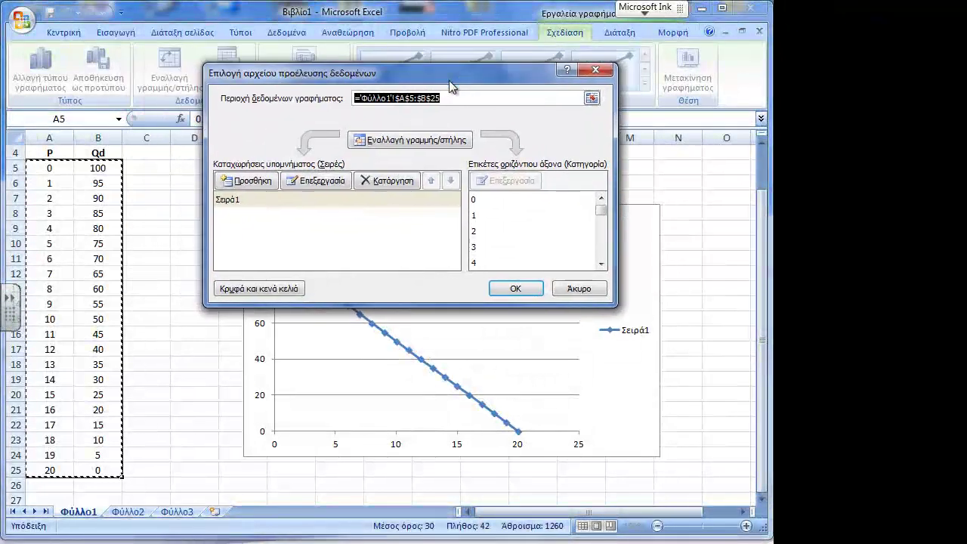
{"action": "left_click", "coordinate": [231, 201]}
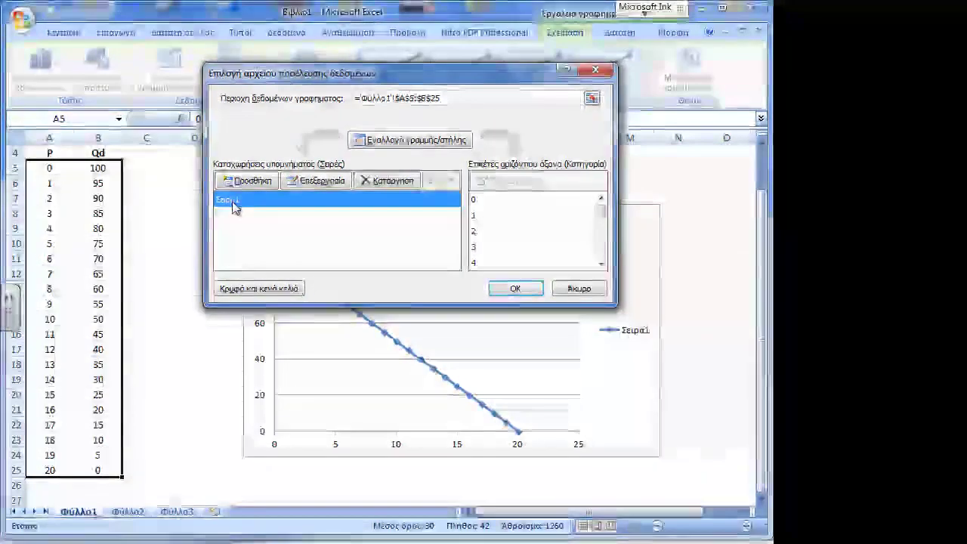
{"action": "left_click", "coordinate": [315, 182]}
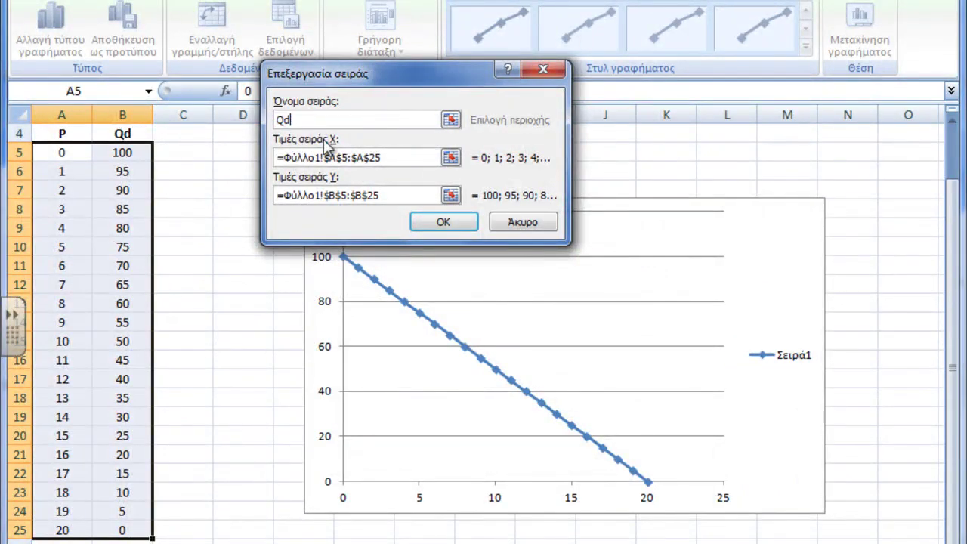
Step: Set the Qd series' X values to the quantities in B5:B25
{"action": "left_click", "coordinate": [451, 158]}
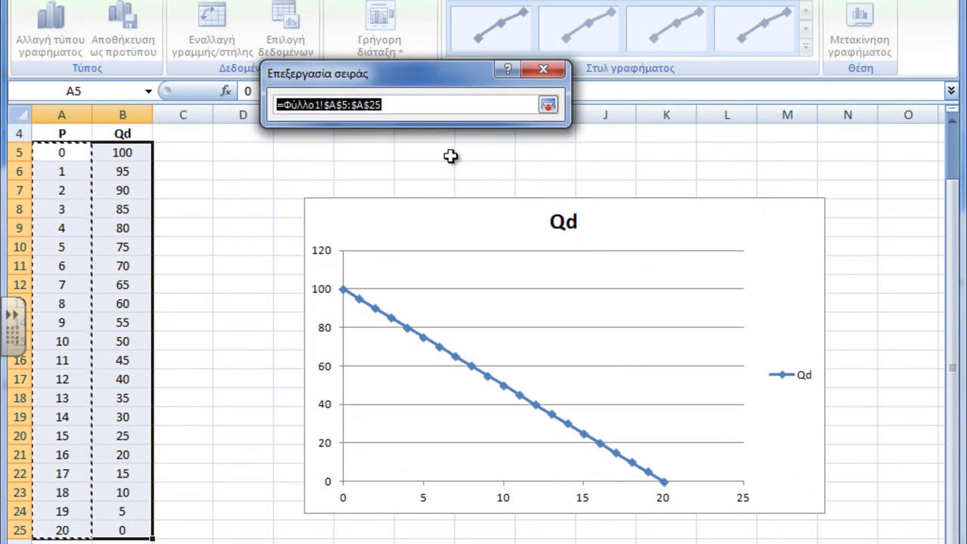
{"action": "left_click_drag", "start_coordinate": [123, 153], "coordinate": [114, 527]}
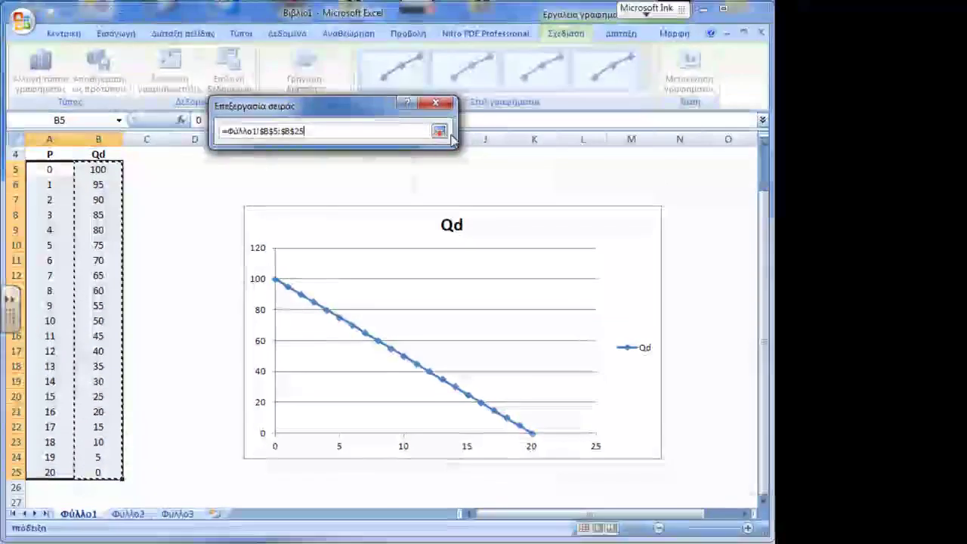
{"action": "left_click", "coordinate": [439, 132]}
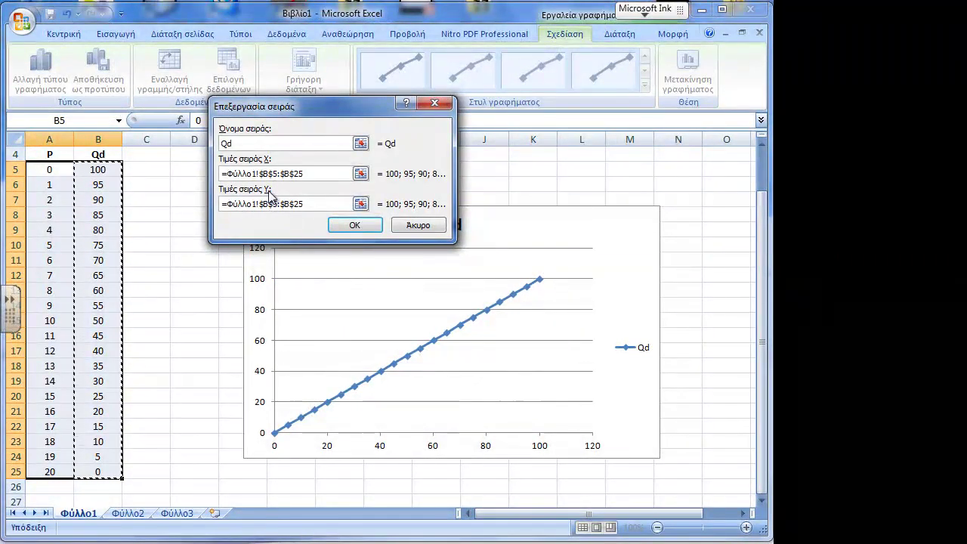
Step: Set the Qd series' Y values to the prices in A5:A25 and apply the data source changes
{"action": "left_click", "coordinate": [360, 204]}
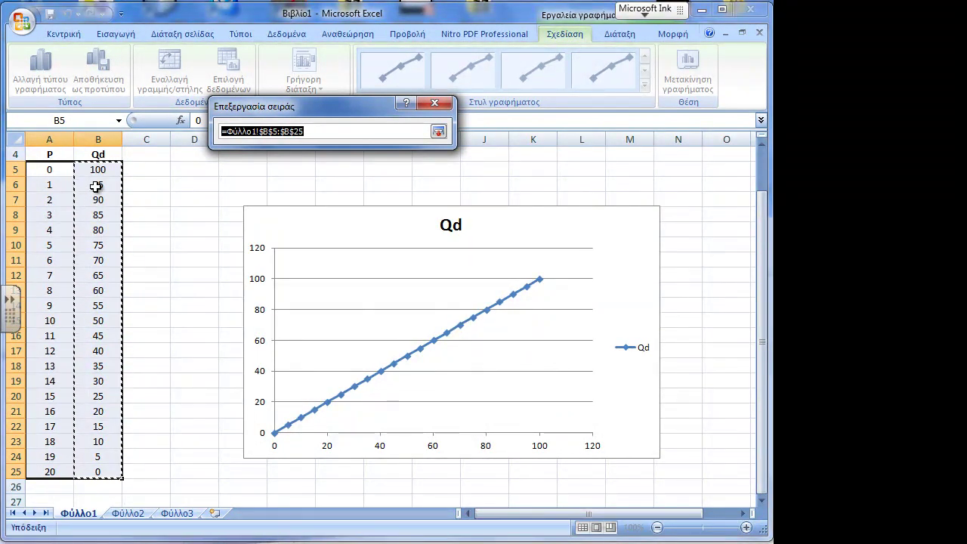
{"action": "left_click_drag", "start_coordinate": [47, 169], "coordinate": [43, 470]}
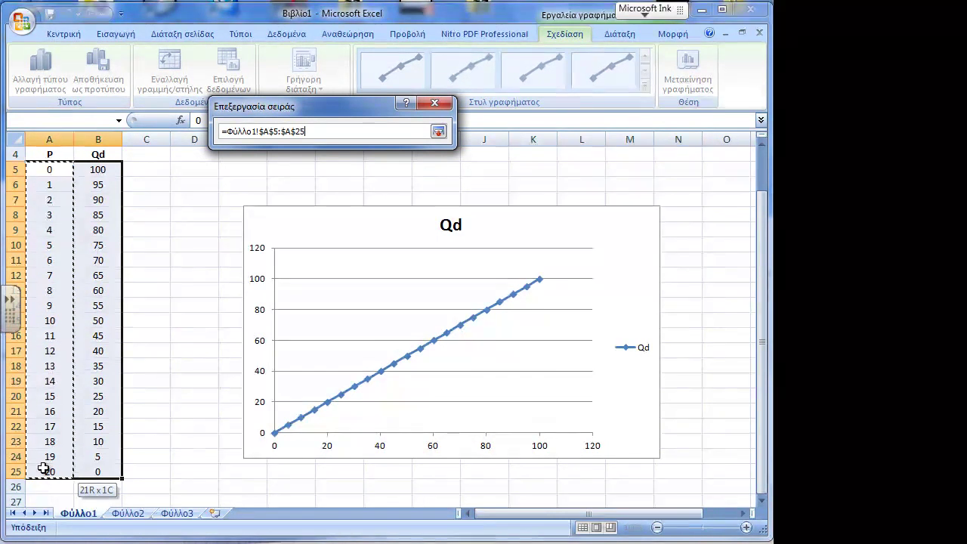
{"action": "left_click", "coordinate": [438, 131]}
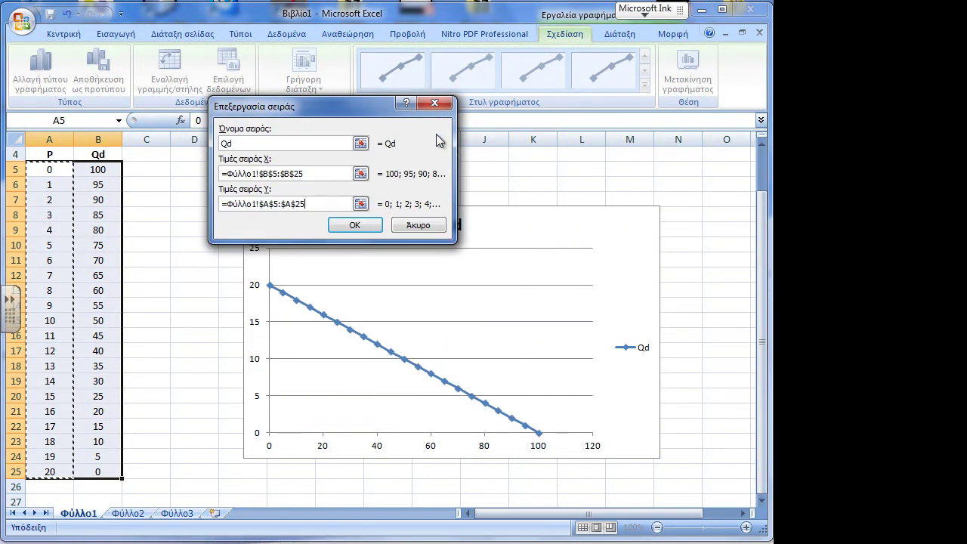
{"action": "left_click", "coordinate": [362, 224]}
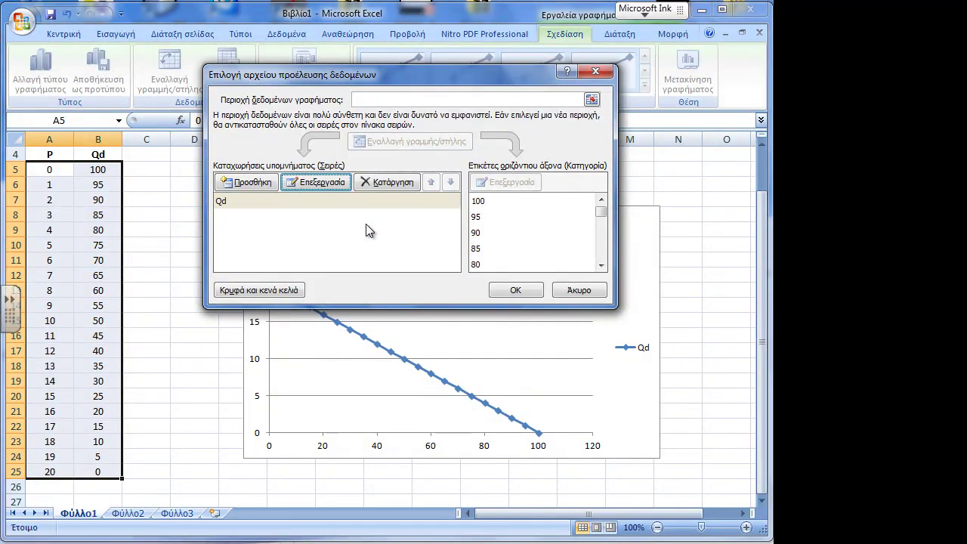
{"action": "left_click", "coordinate": [521, 288]}
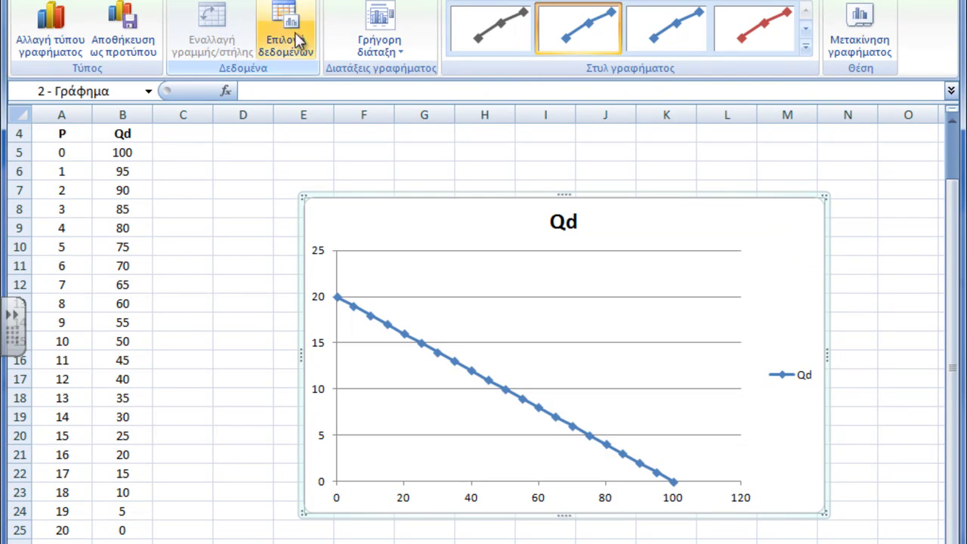
Step: Set the chart title to display above the chart
{"action": "left_click", "coordinate": [767, 1]}
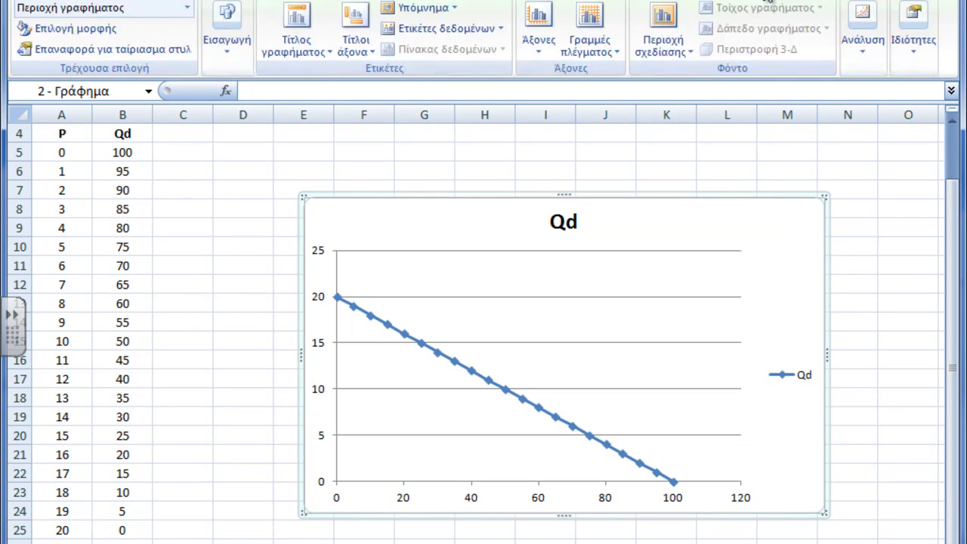
{"action": "left_click", "coordinate": [330, 54]}
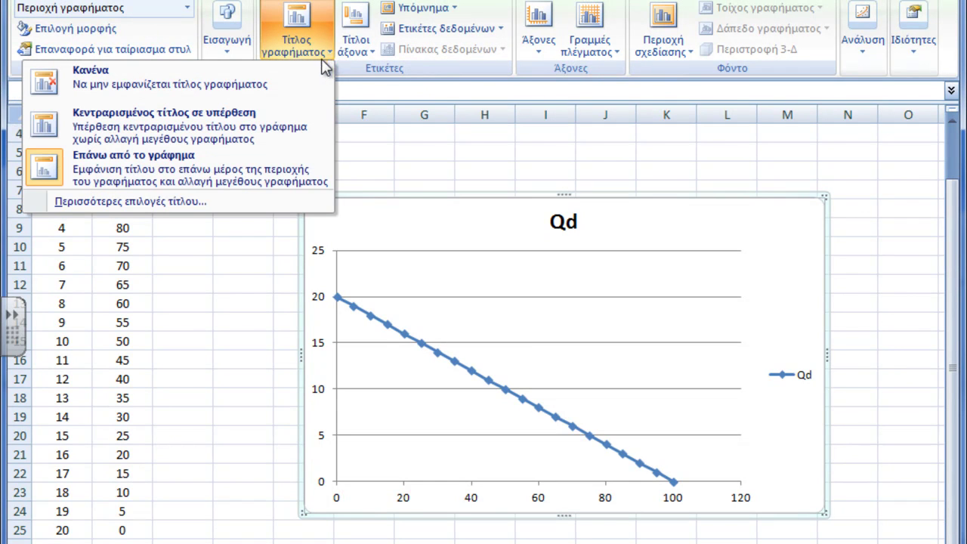
{"action": "left_click", "coordinate": [187, 165]}
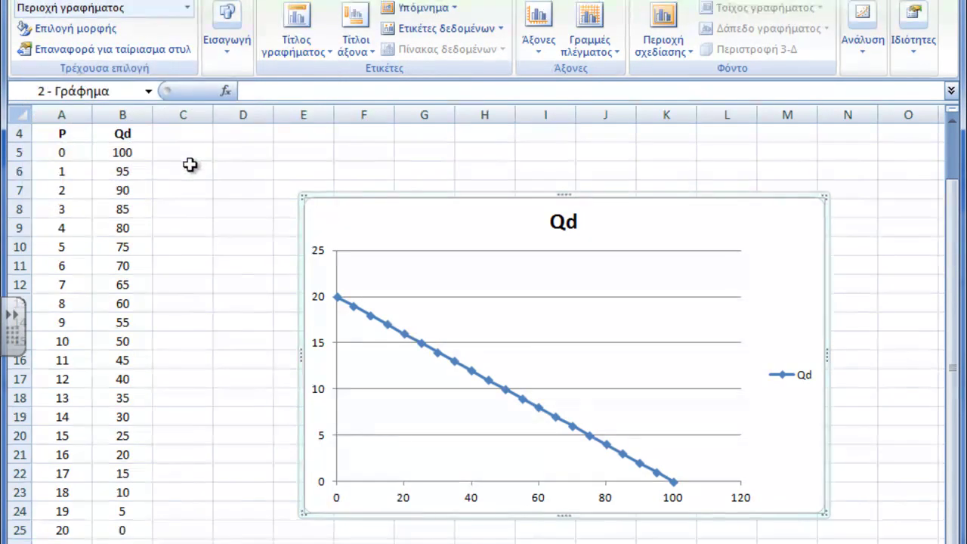
Step: Replace the text of the chart title above the plot with a Greek title beginning "Συνά"
{"action": "left_click", "coordinate": [547, 209]}
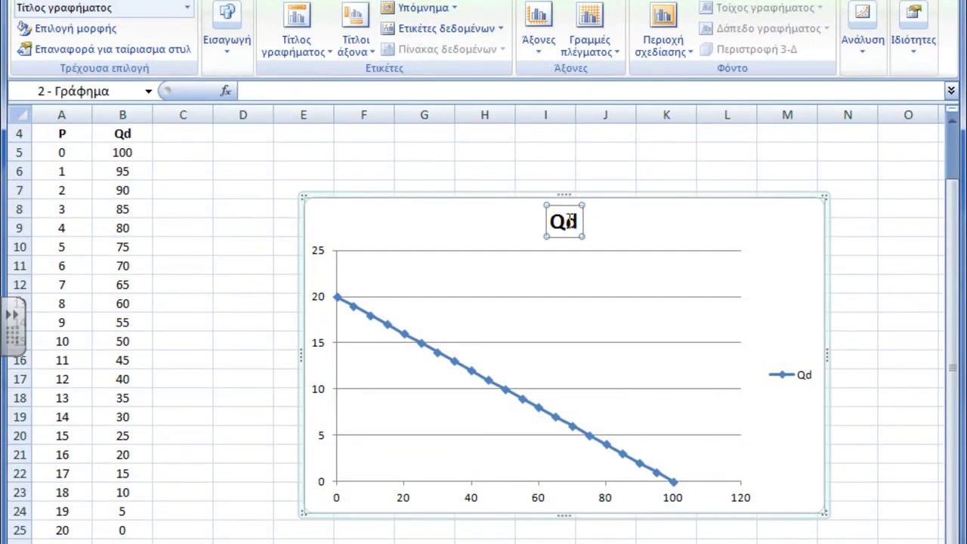
{"action": "left_click_drag", "start_coordinate": [575, 221], "coordinate": [553, 231]}
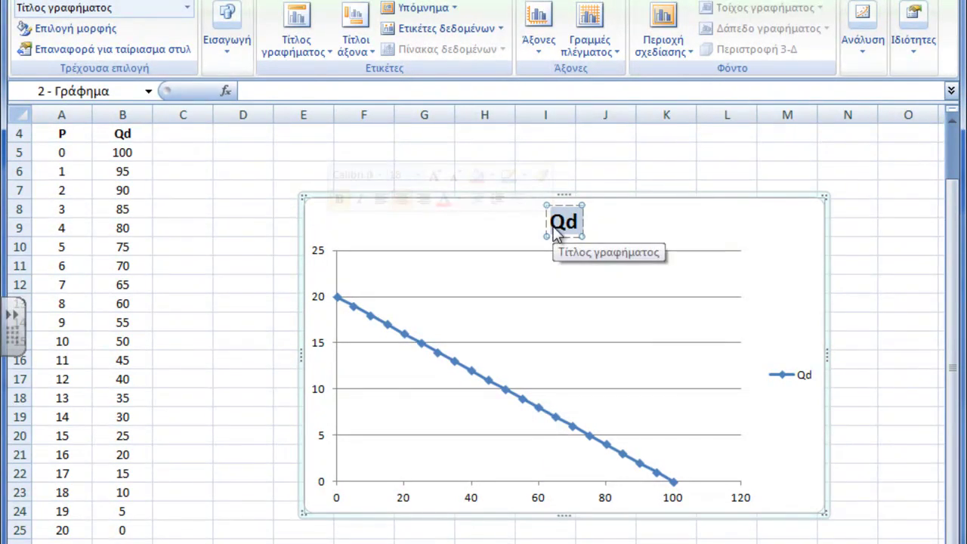
{"action": "type", "text": "S"}
{"action": "key", "text": "BackSpace"}
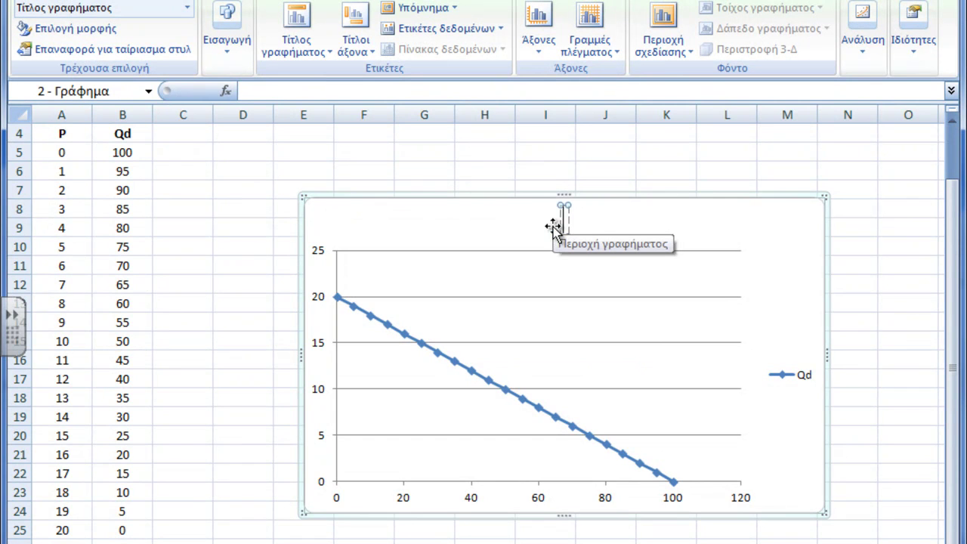
{"action": "type", "text": "συ"}
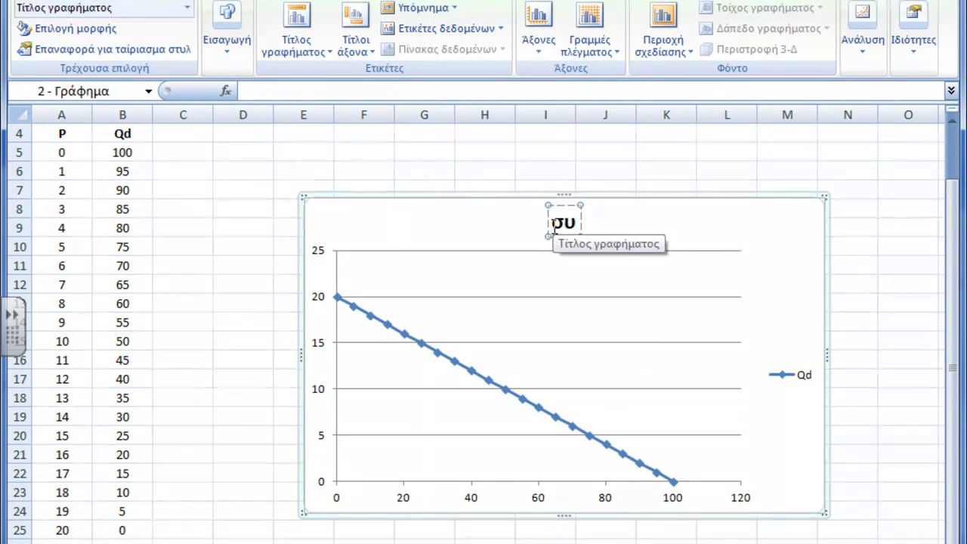
{"action": "key", "text": "BackSpace"}
{"action": "key", "text": "BackSpace"}
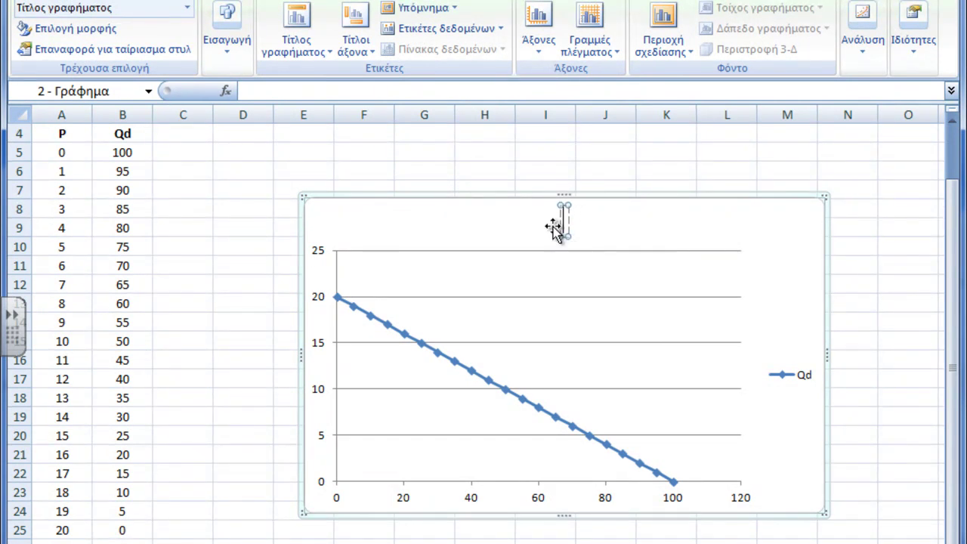
{"action": "type", "text": "Σ"}
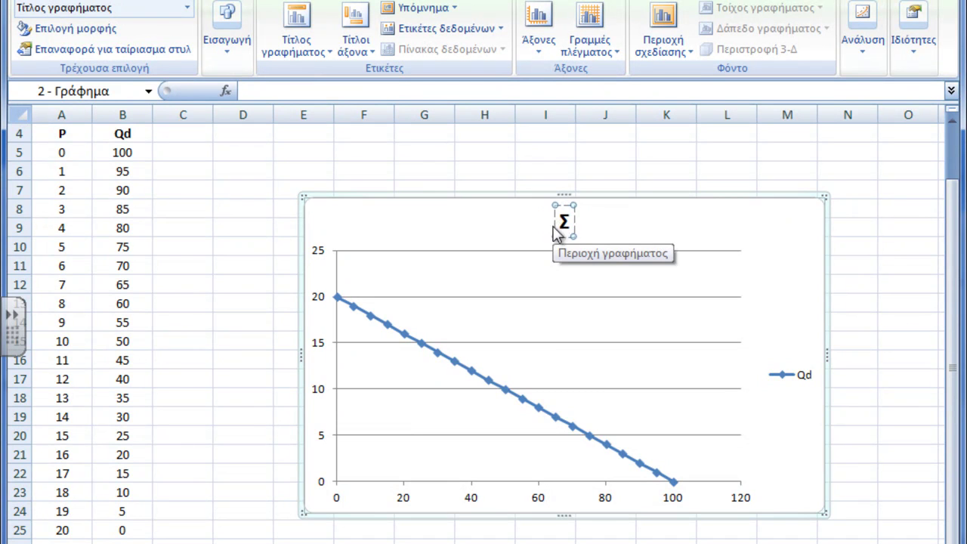
{"action": "type", "text": "υνά"}
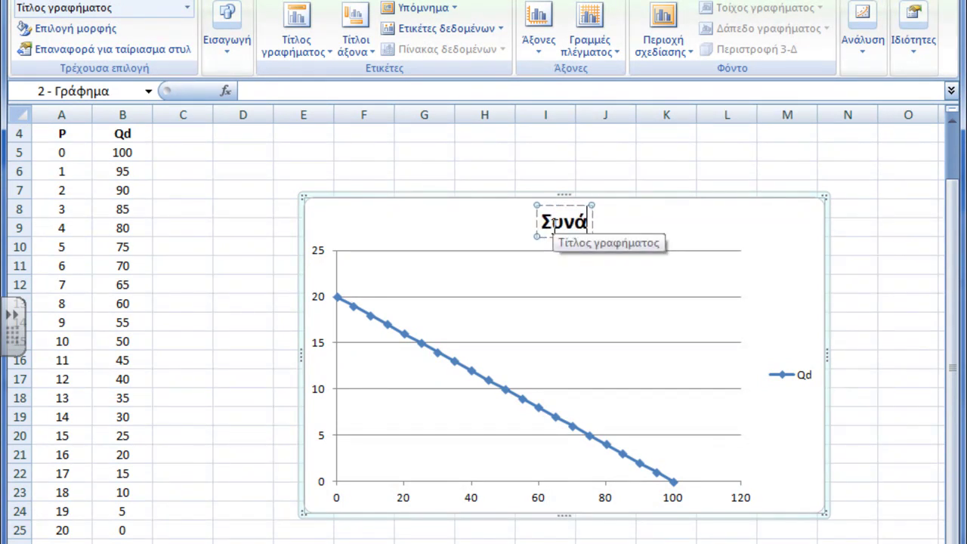